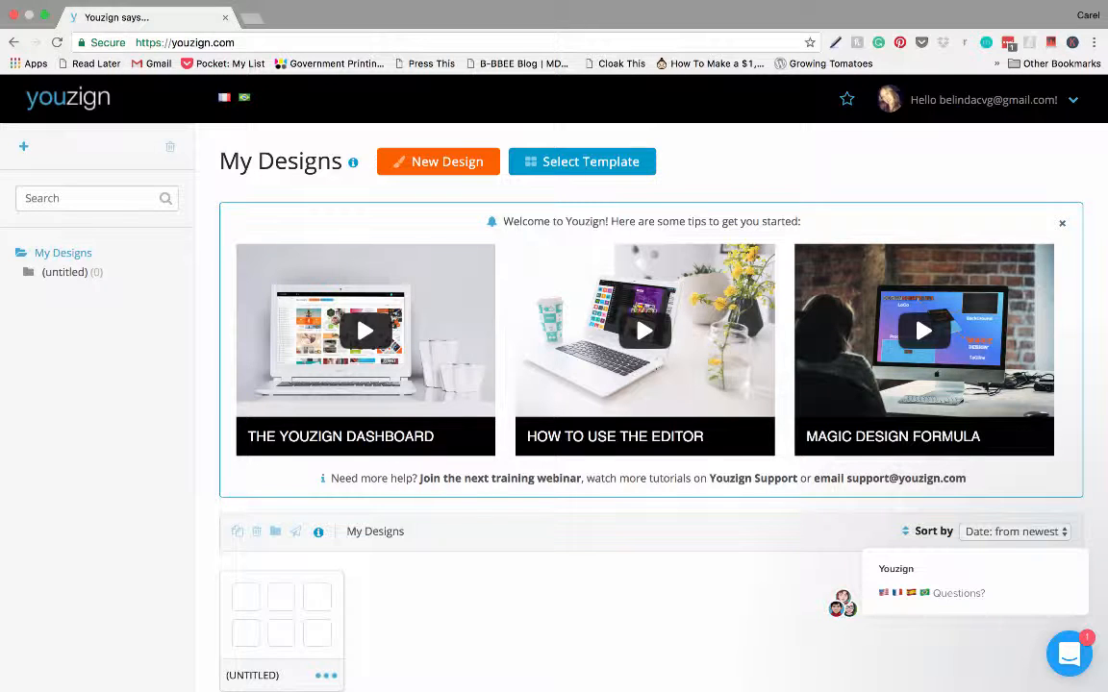
- Create a new design with the 800x800 Youtube Channel Icon canvas size
left_click(438, 161)
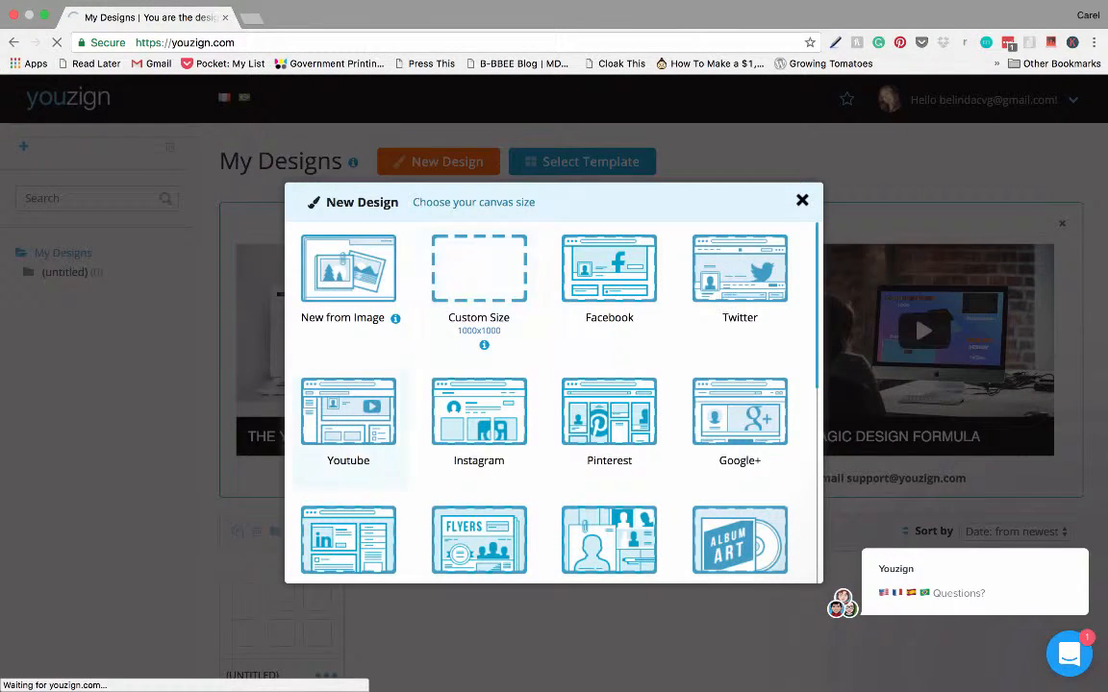
left_click(348, 413)
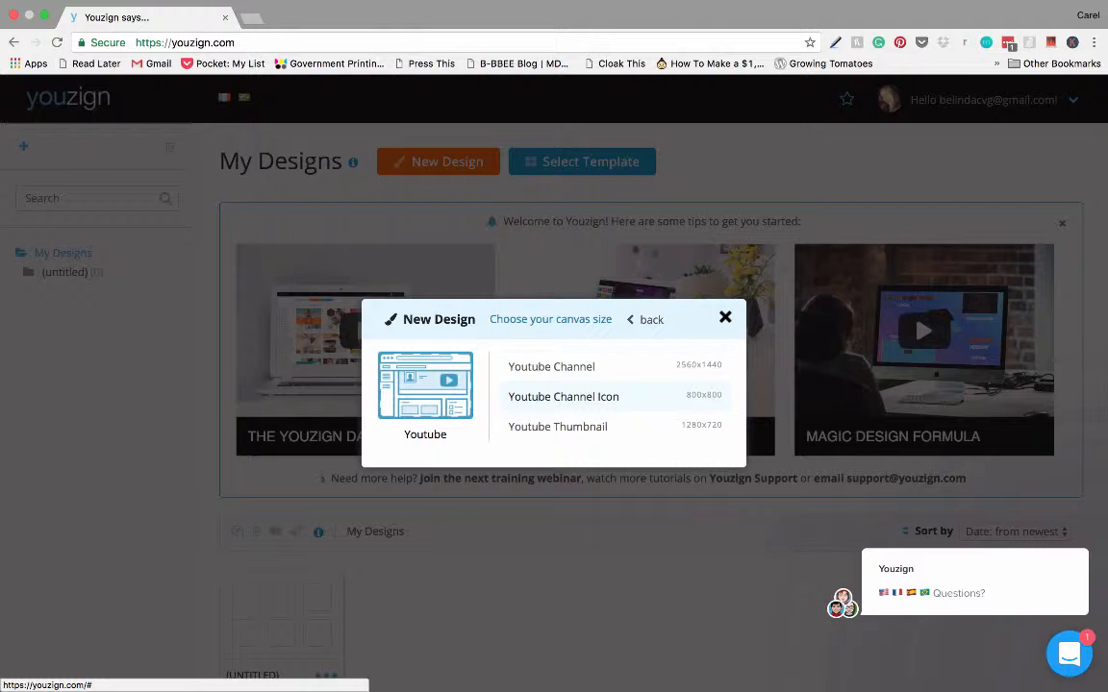
left_click(564, 397)
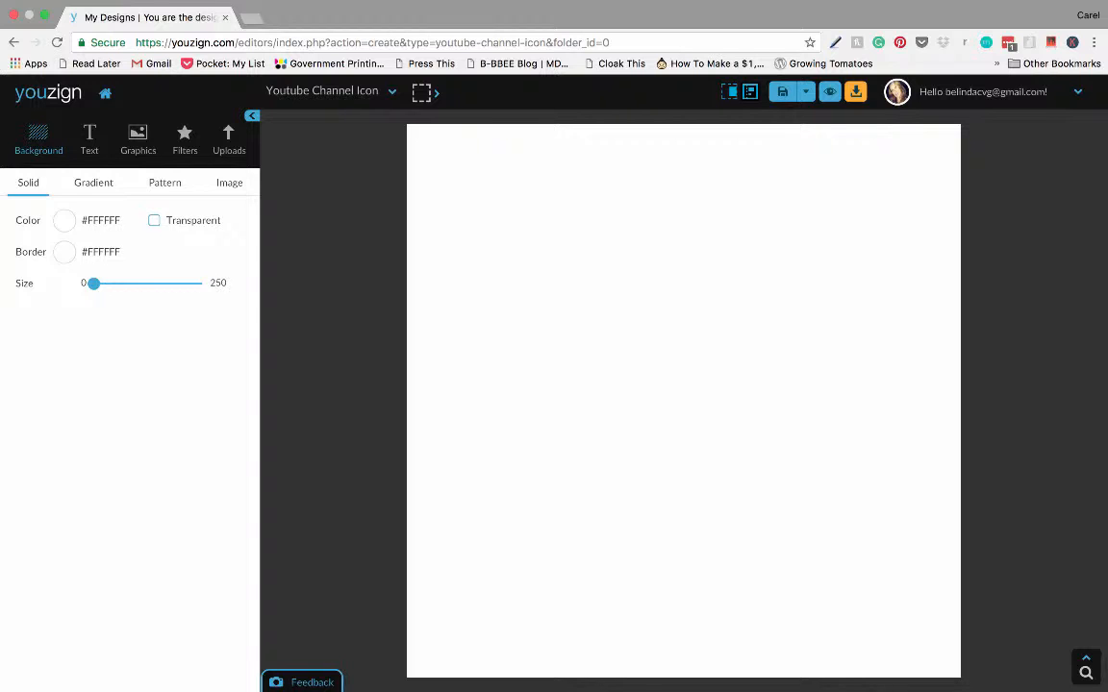
- Upload Cape Town Logo.png to the channel icon canvas and enlarge the logo until its artwork spans the full canvas width
left_click(229, 139)
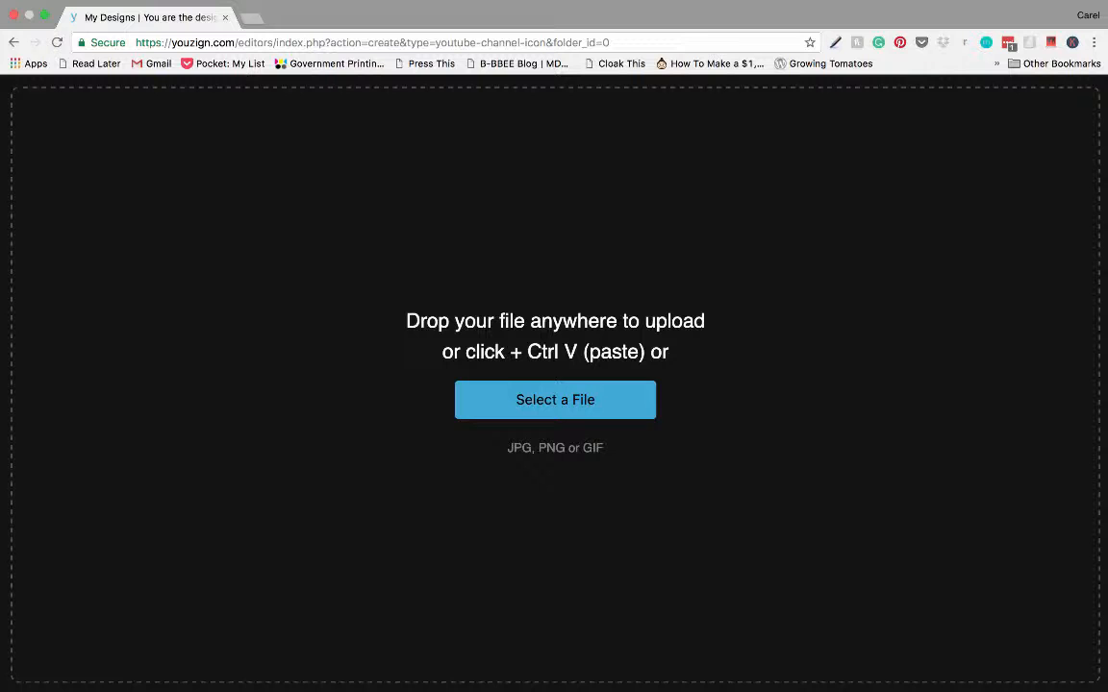
left_click(555, 399)
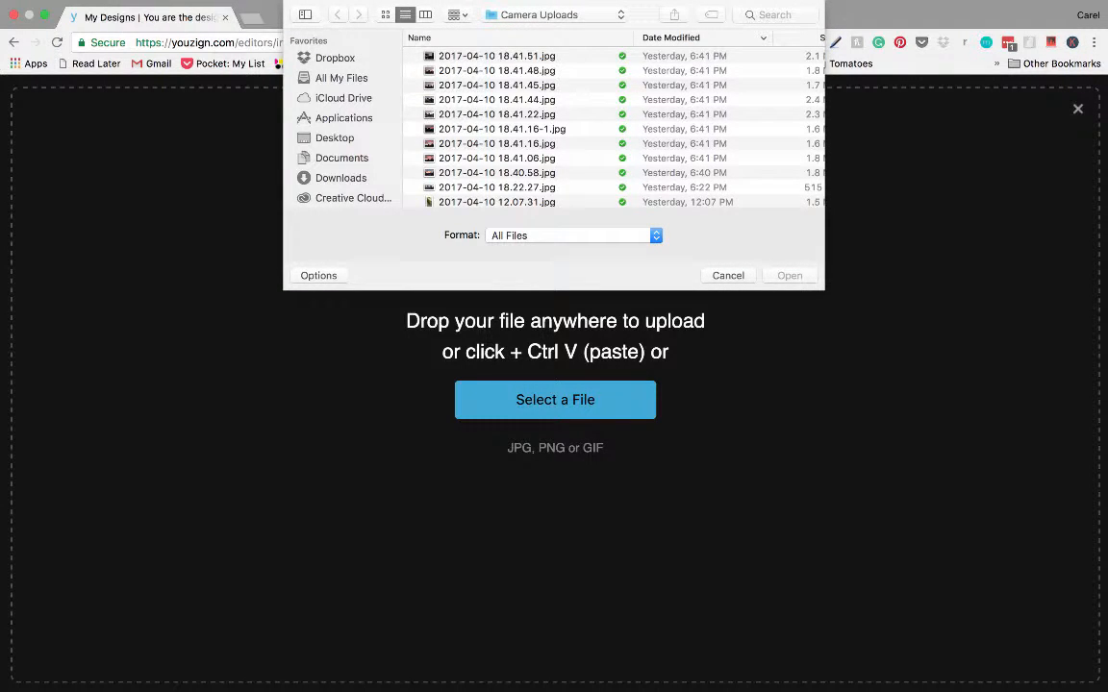
left_click(335, 137)
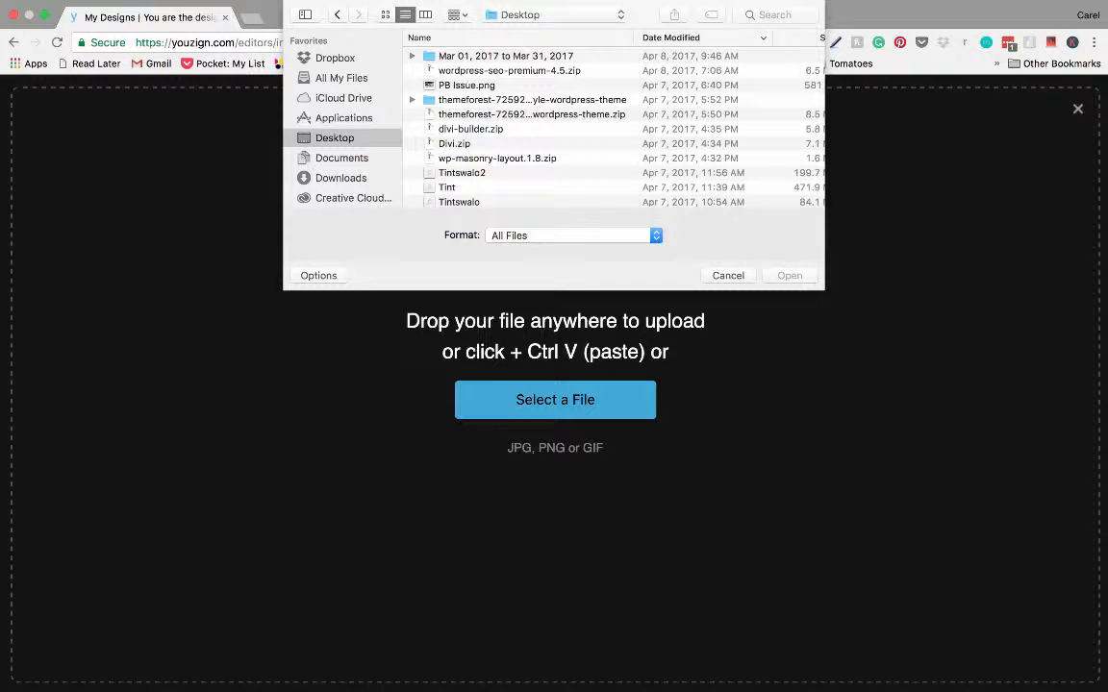
left_click(764, 14)
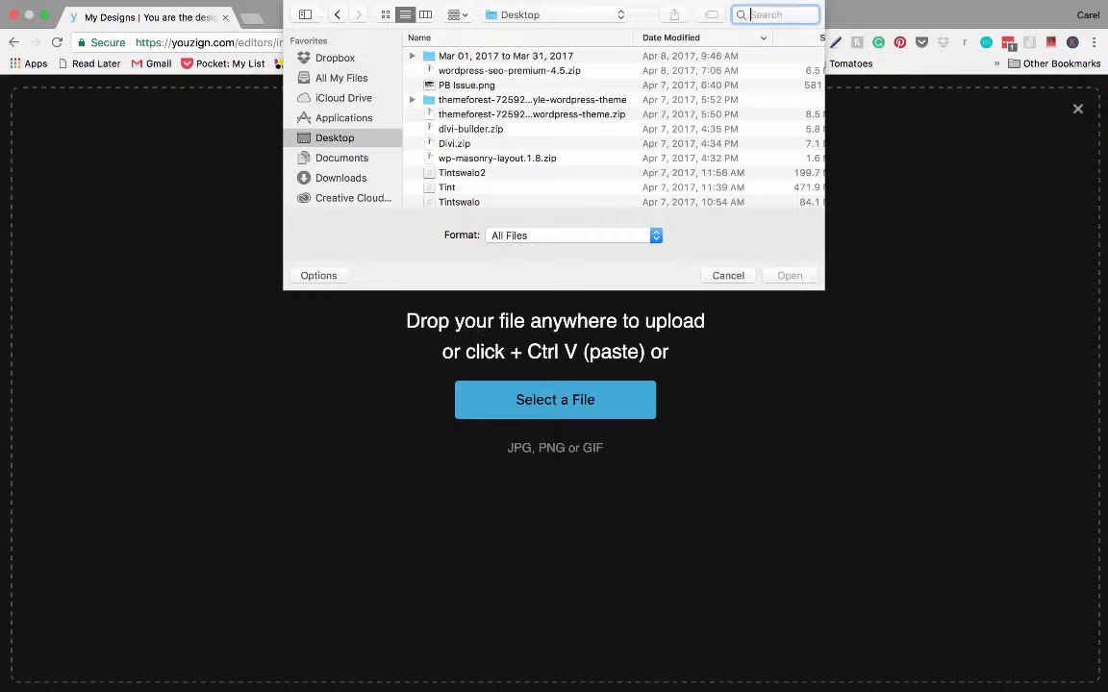
type("cap")
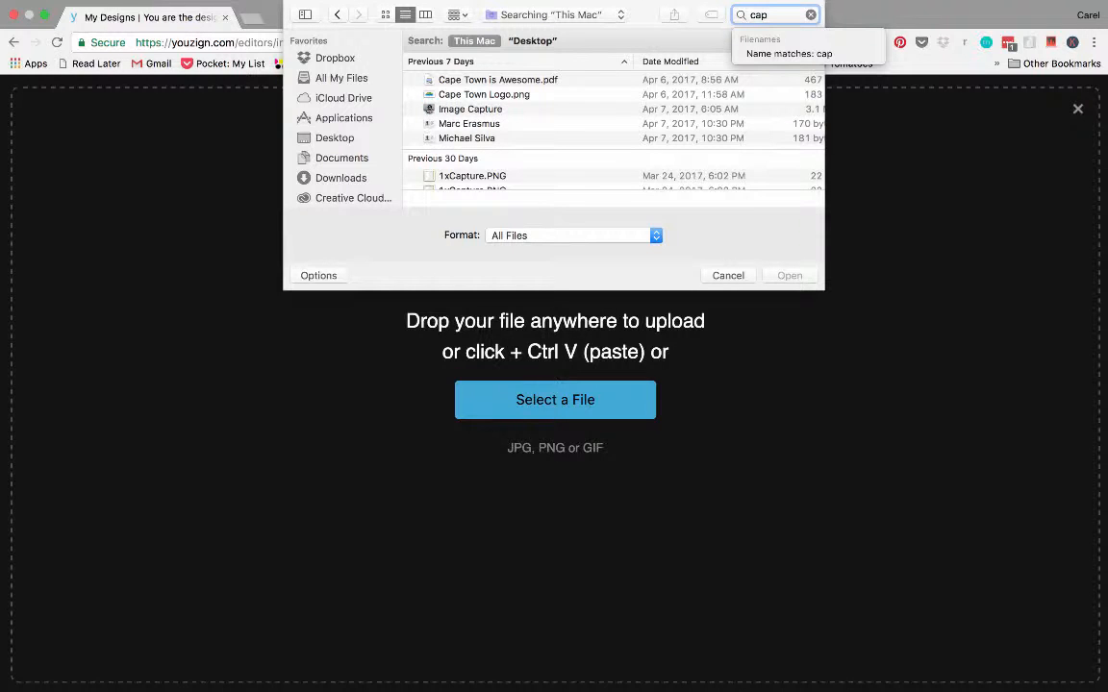
left_click(484, 94)
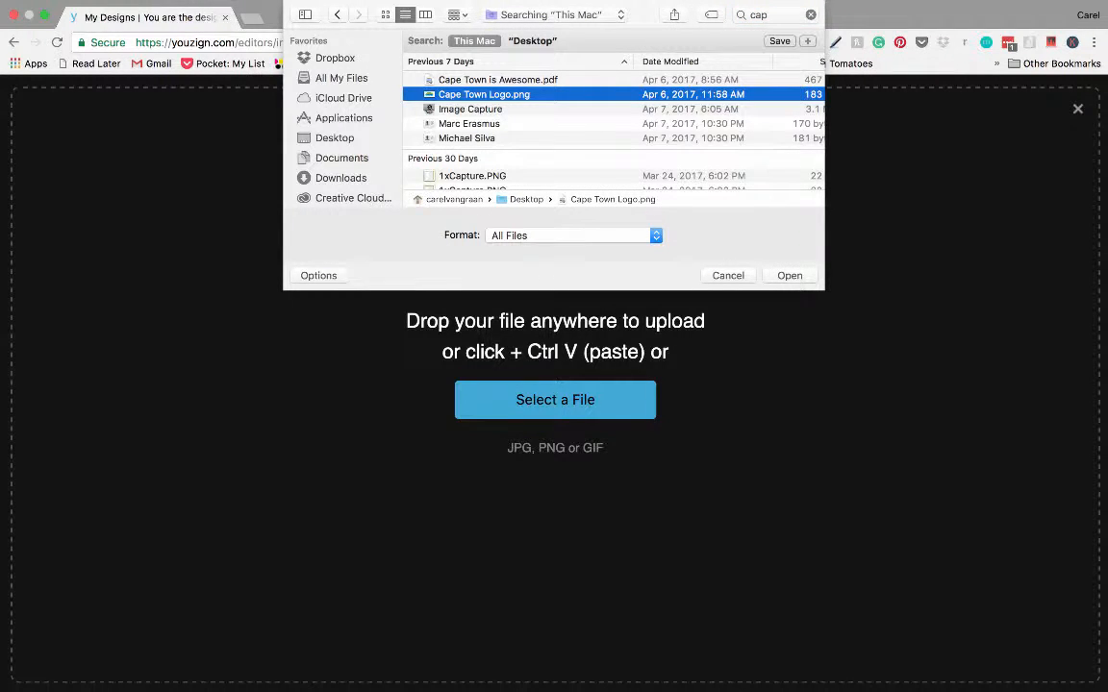
key("Return")
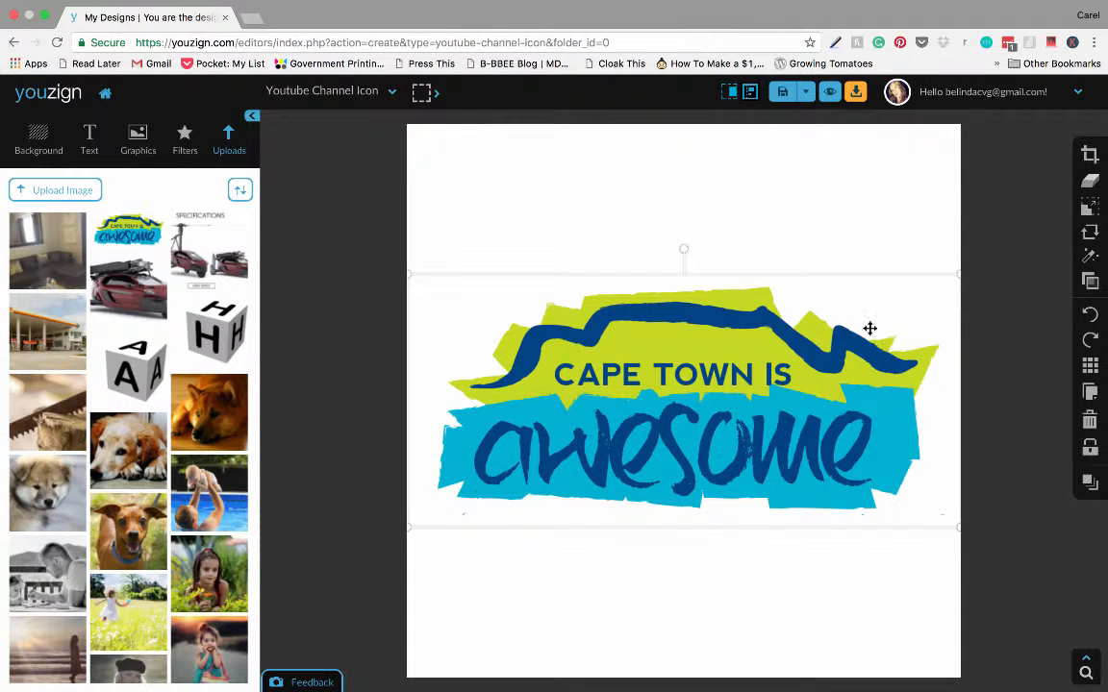
left_click_drag(960, 274, 980, 262)
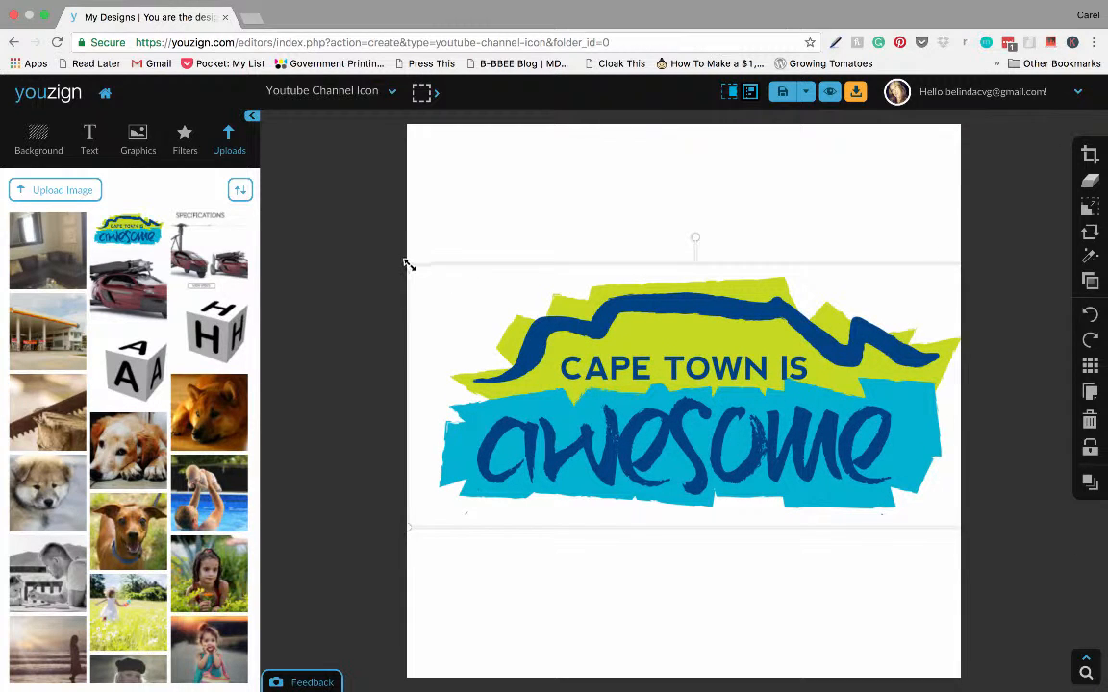
left_click_drag(408, 265, 380, 252)
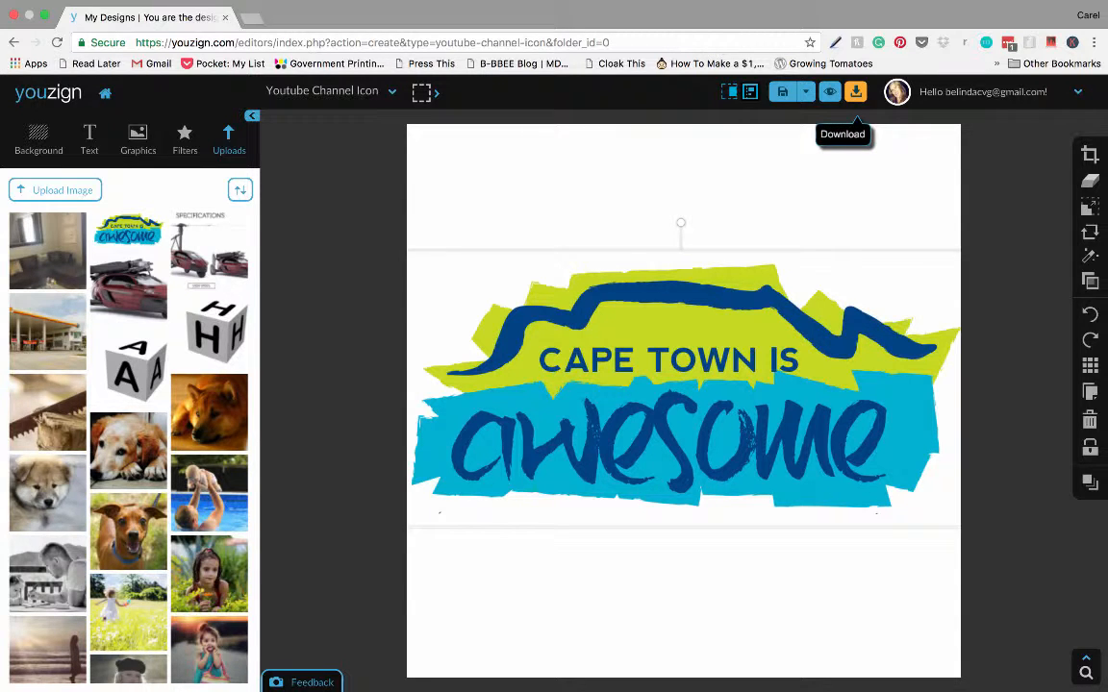
- Download the icon design to the Desktop as a PNG image named "Cape Town is Awesome Youtube"
left_click(856, 92)
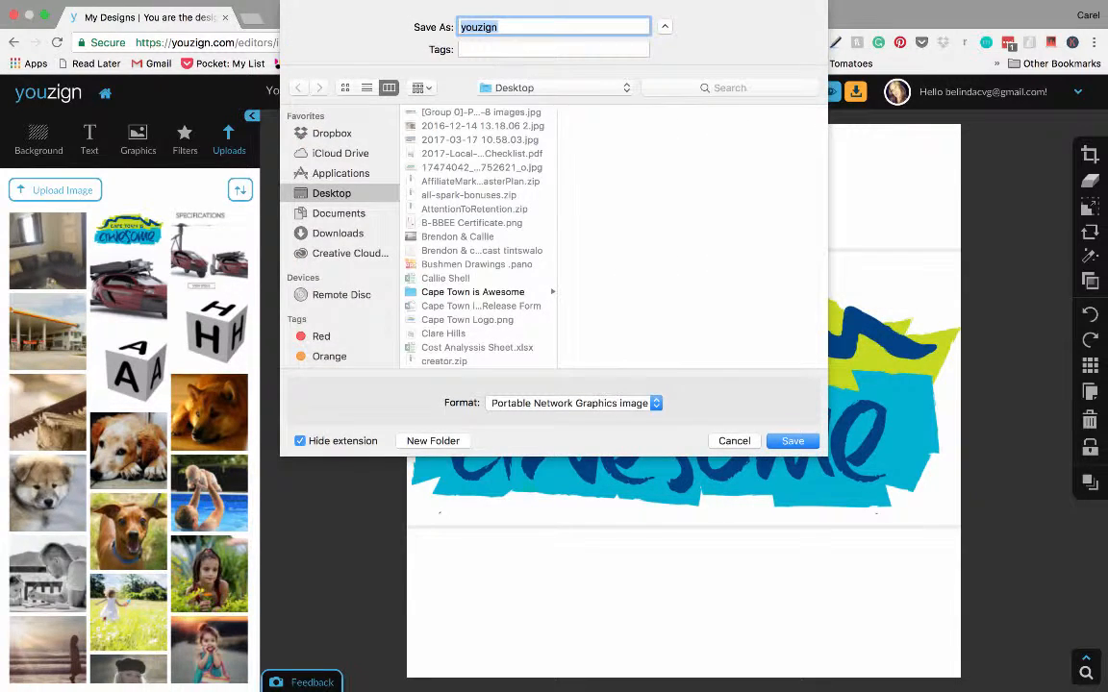
type("Cape Town is Awesome")
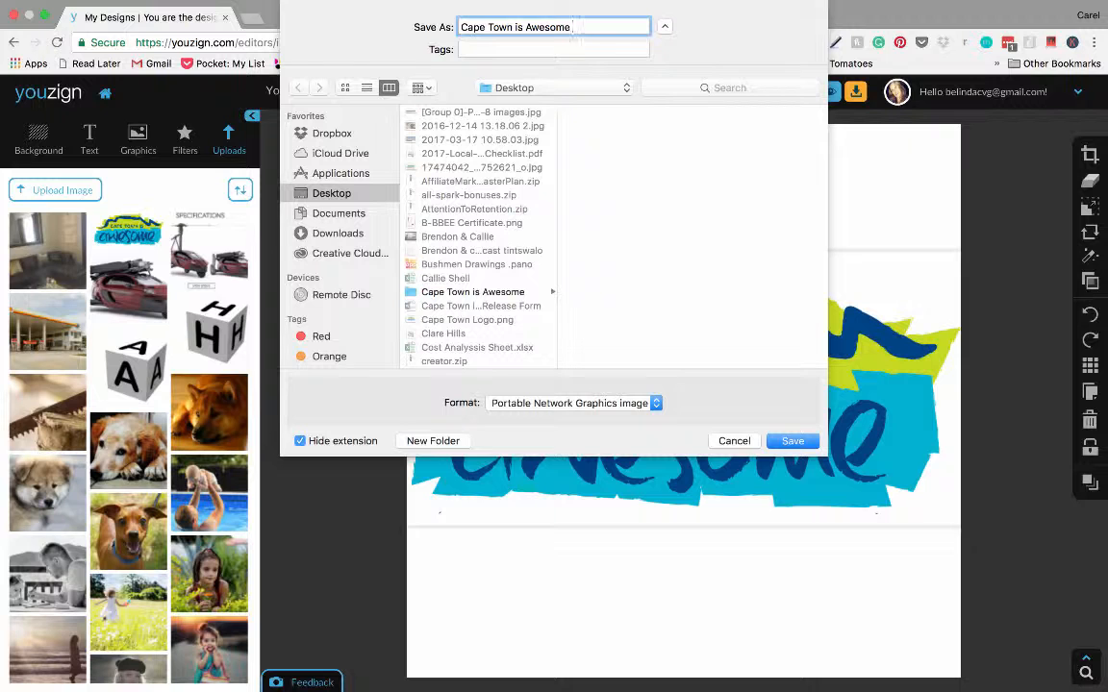
type(" Youtube")
left_click(792, 440)
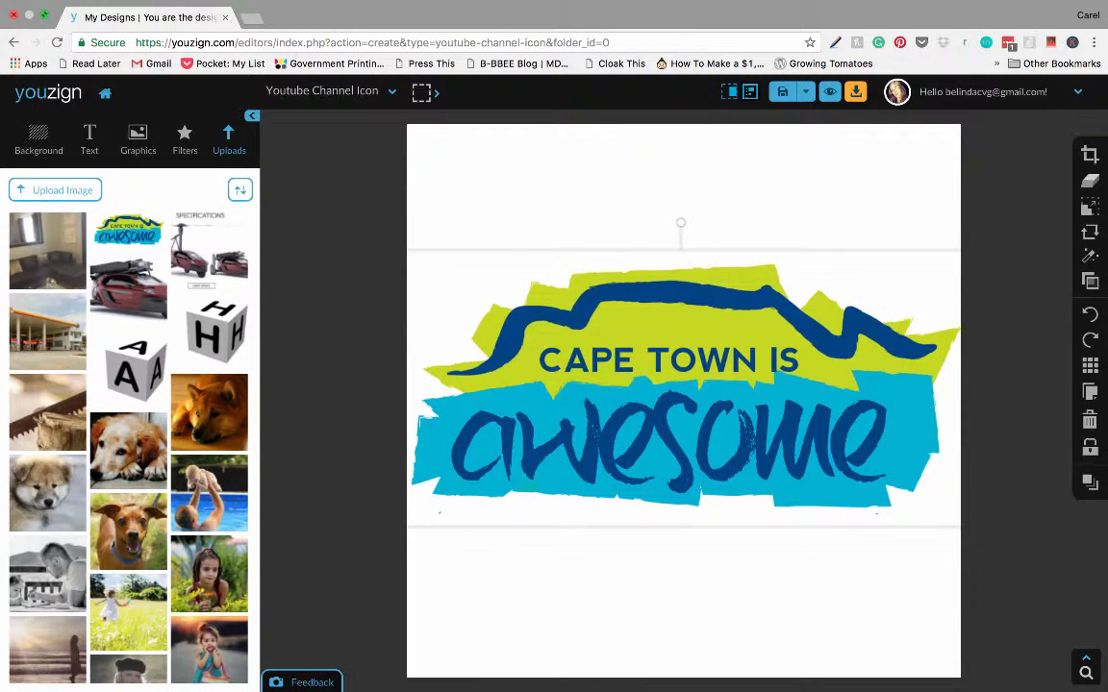
- Switch to the desktop, view Capetown Youtube.png in Preview and close it
left_click(43, 15)
left_click(210, 55)
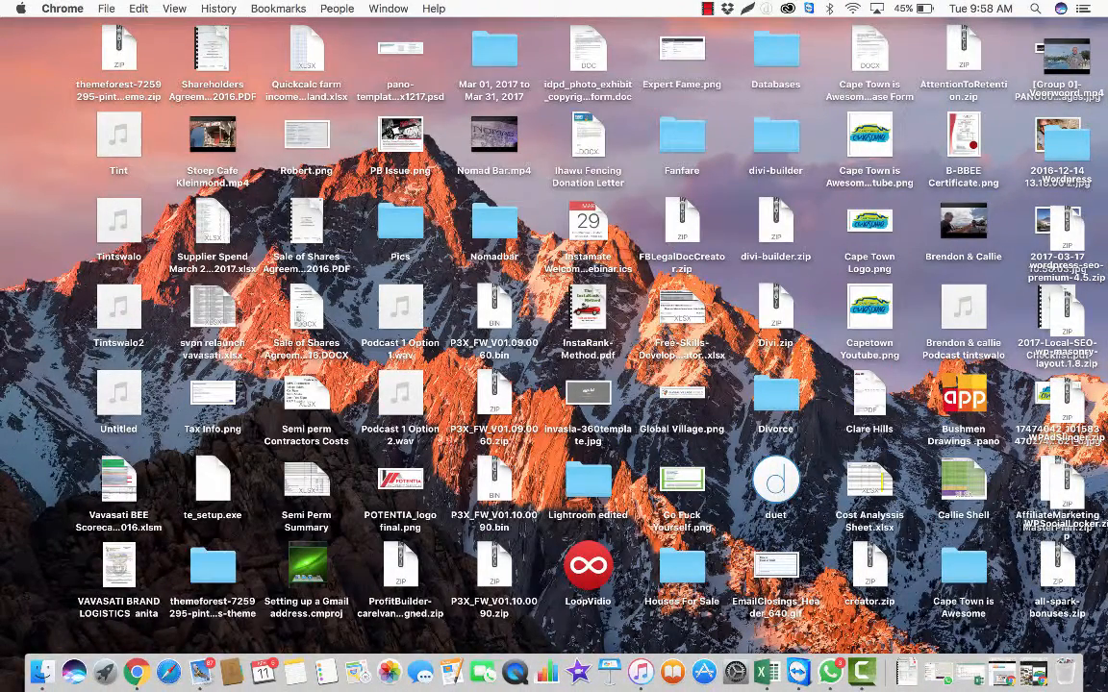
double_click(869, 308)
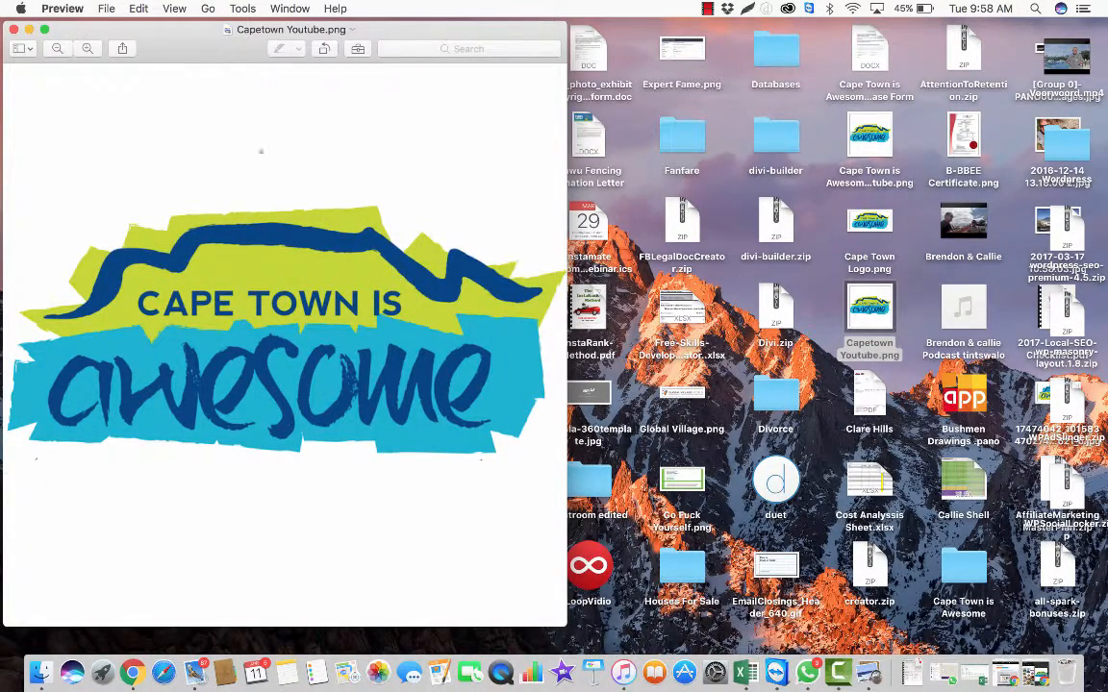
key("super+w")
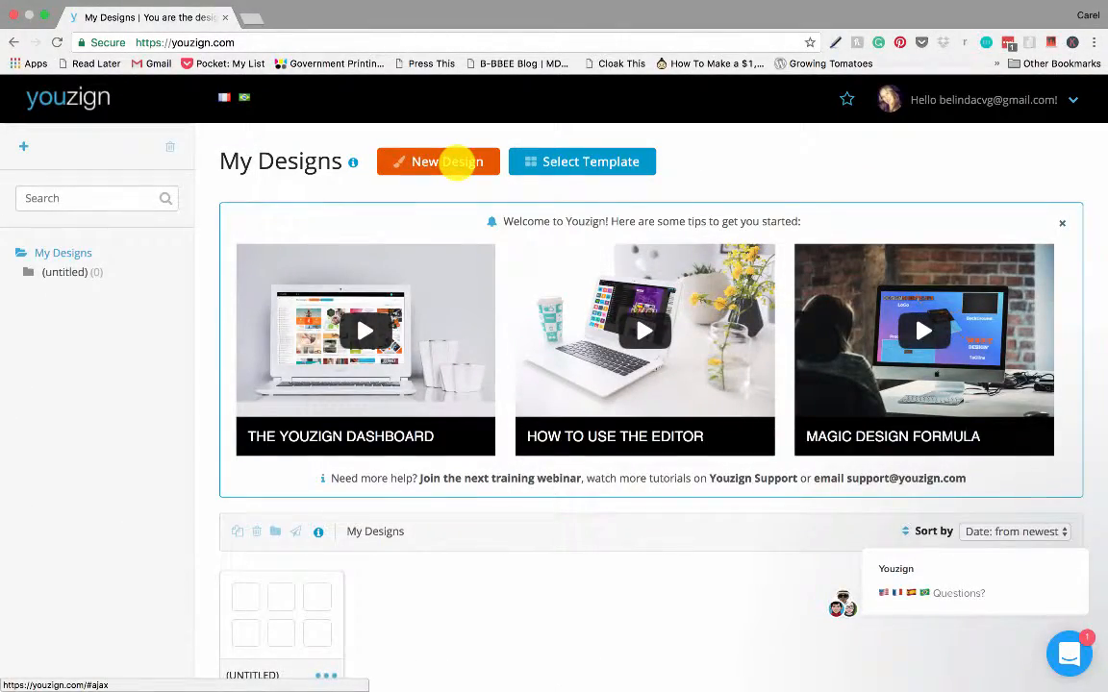
- Create a new 2560x1440 Youtube Channel design and show the safe-area guide overlay on its canvas
left_click(456, 161)
left_click(457, 162)
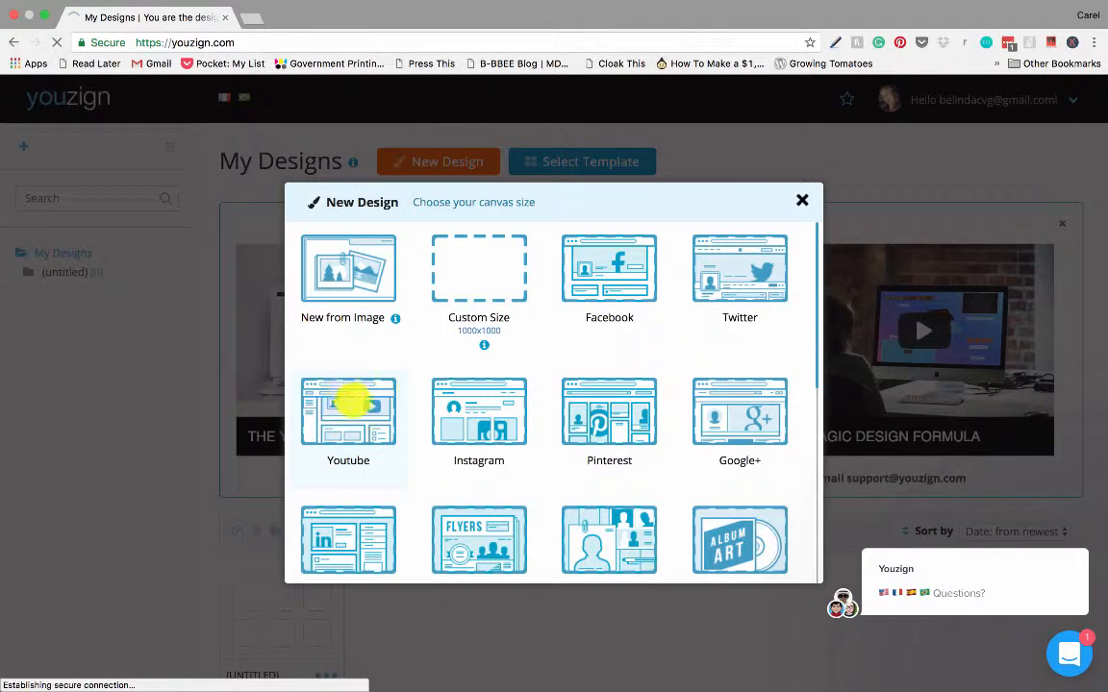
left_click(346, 423)
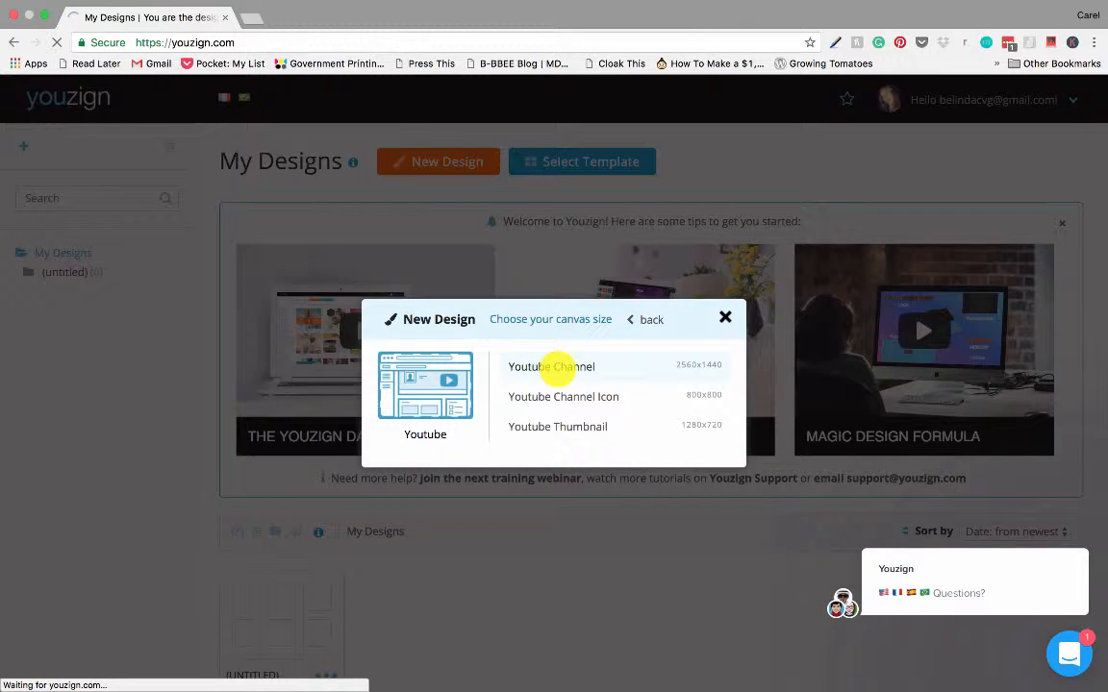
left_click(555, 366)
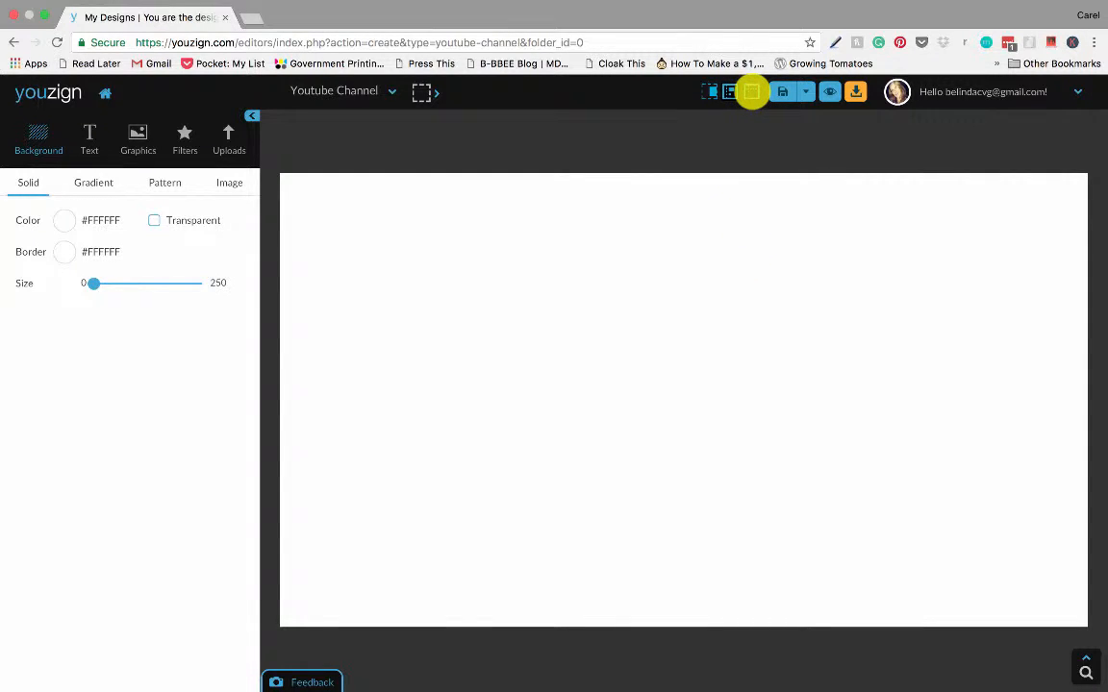
left_click(751, 91)
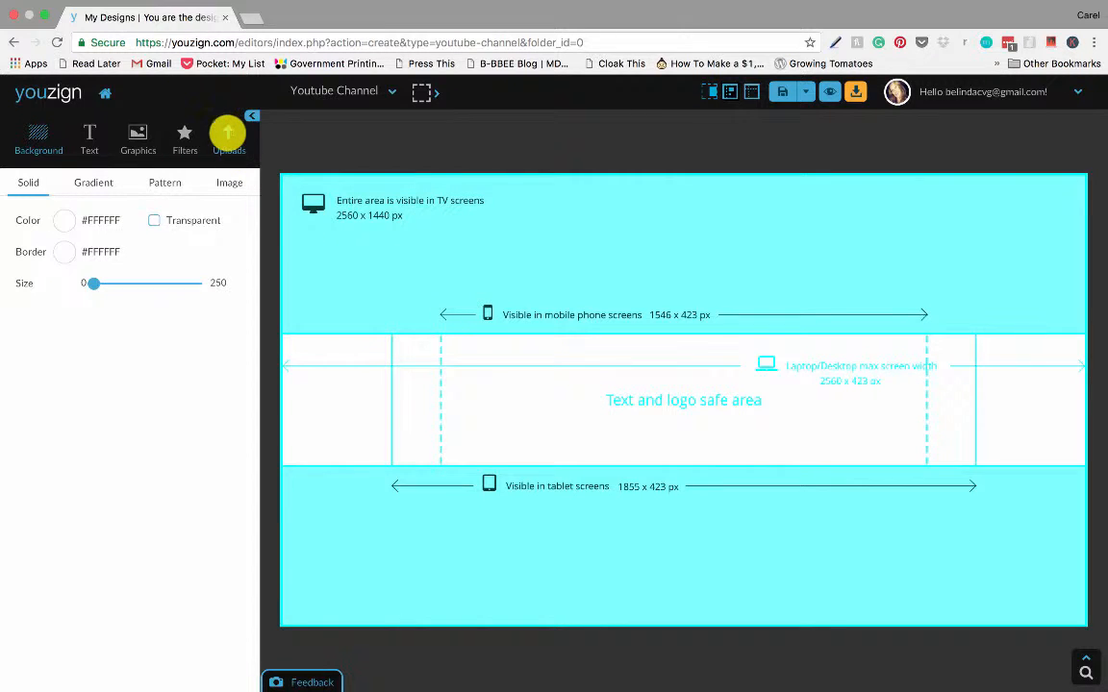
- Upload the photo 2017-03-17 12.08.55.jpg from the Camera Uploads folder to the channel banner design
left_click(228, 134)
left_click(55, 191)
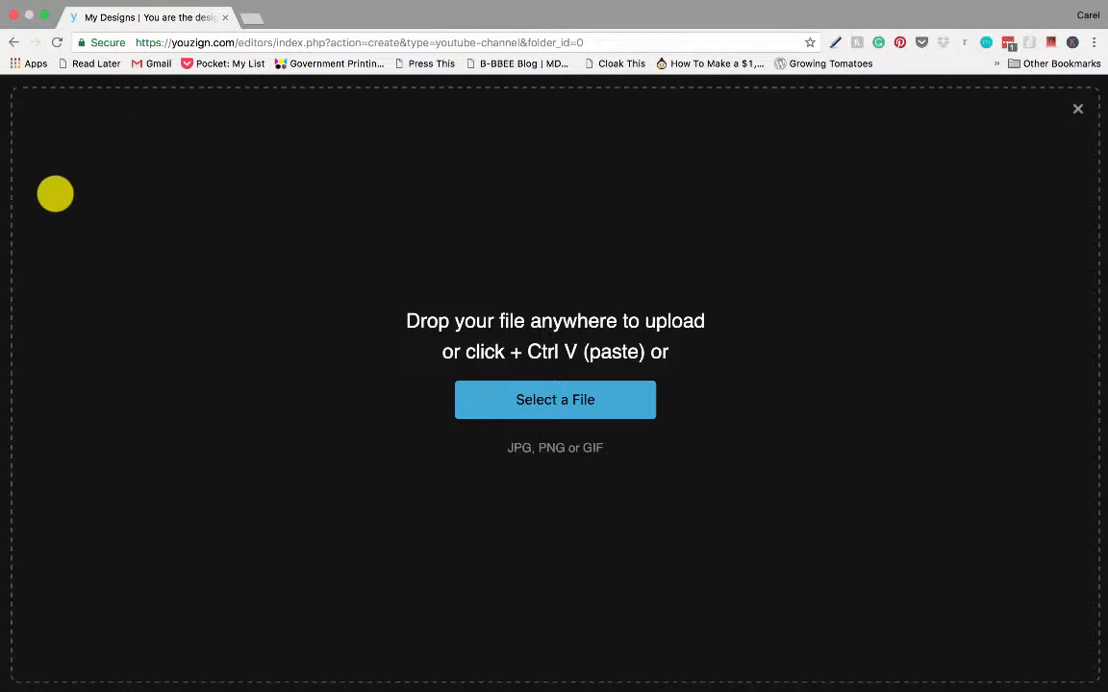
left_click(551, 400)
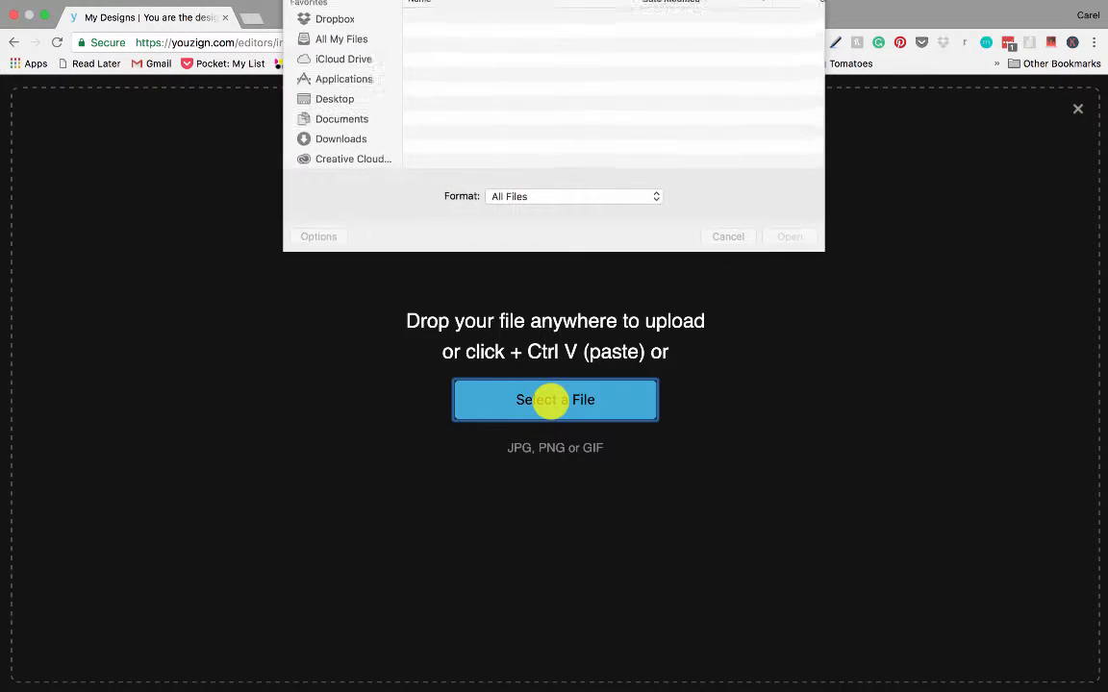
scroll(529, 171, "down", 5)
scroll(531, 173, "down", 10)
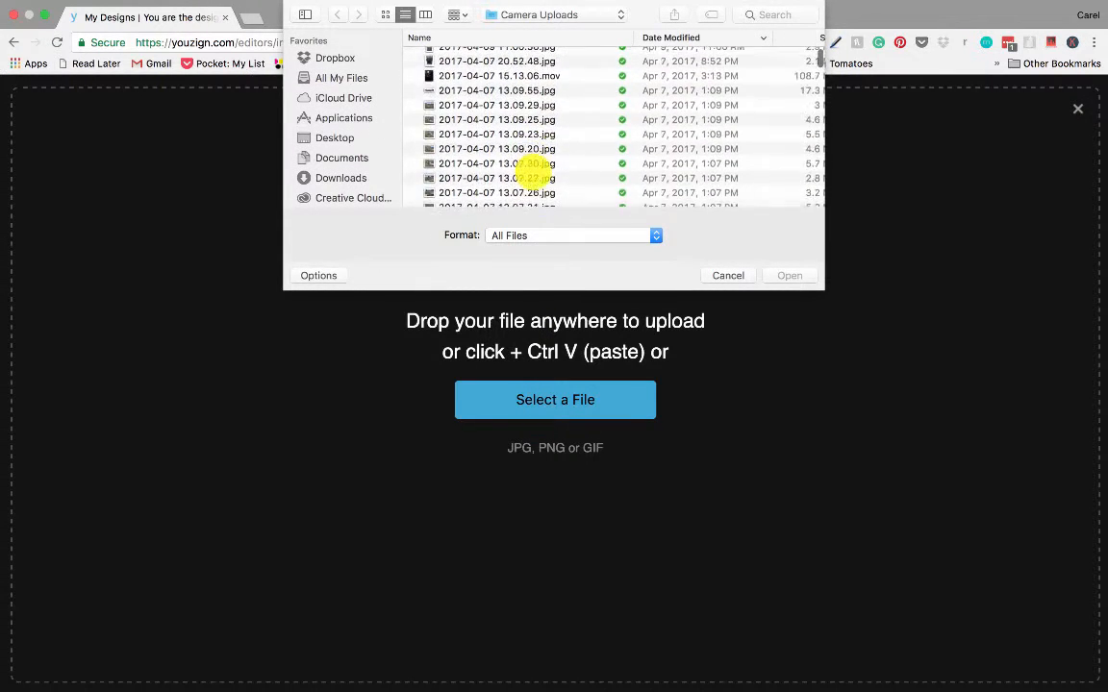
scroll(532, 173, "down", 15)
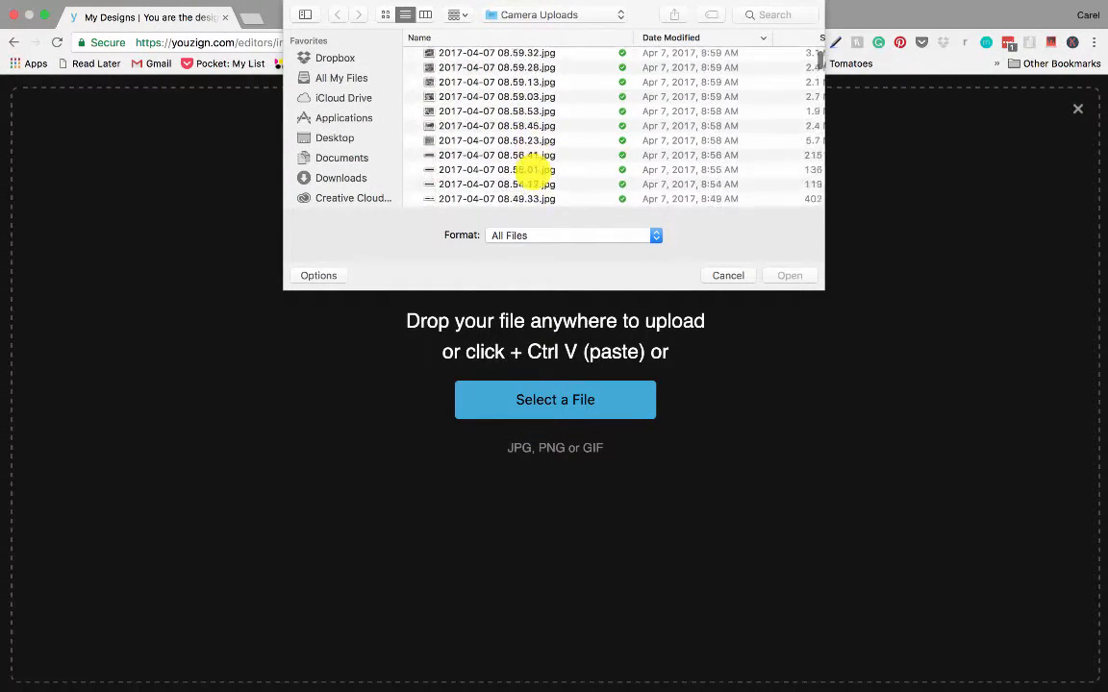
scroll(532, 173, "down", 20)
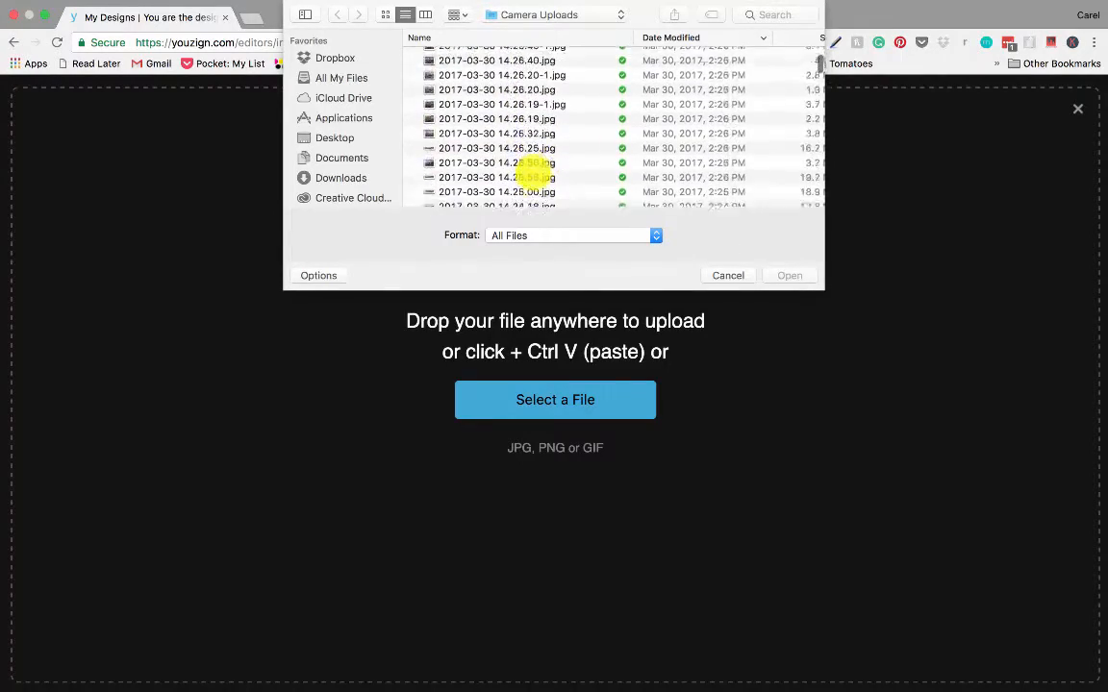
scroll(534, 173, "down", 20)
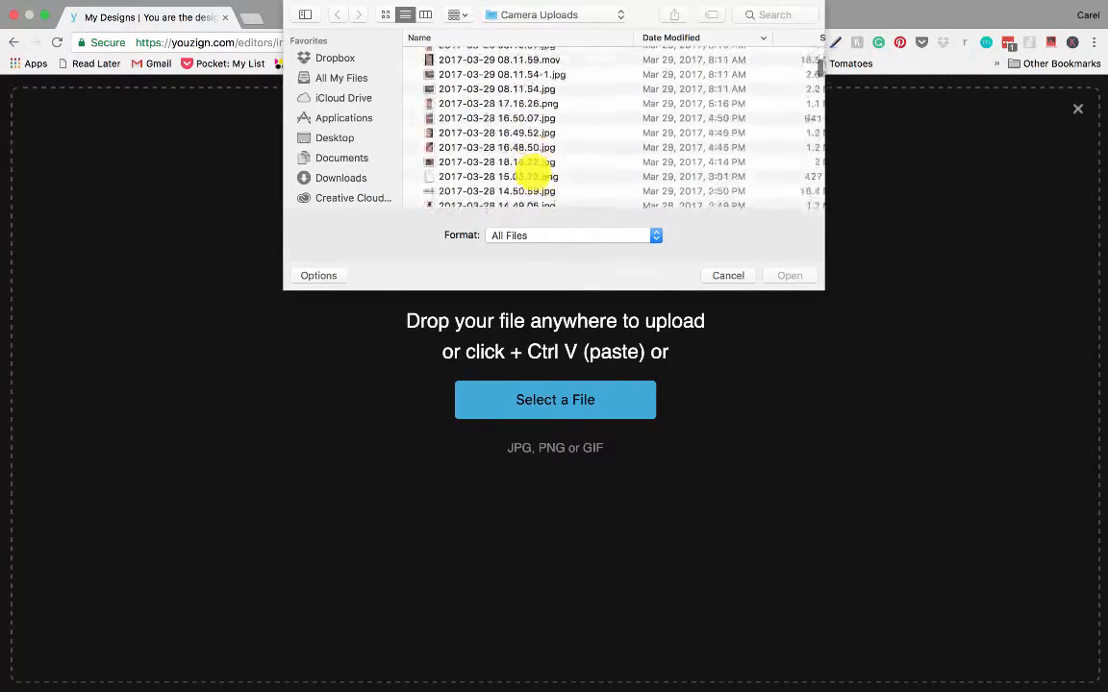
scroll(533, 173, "down", 20)
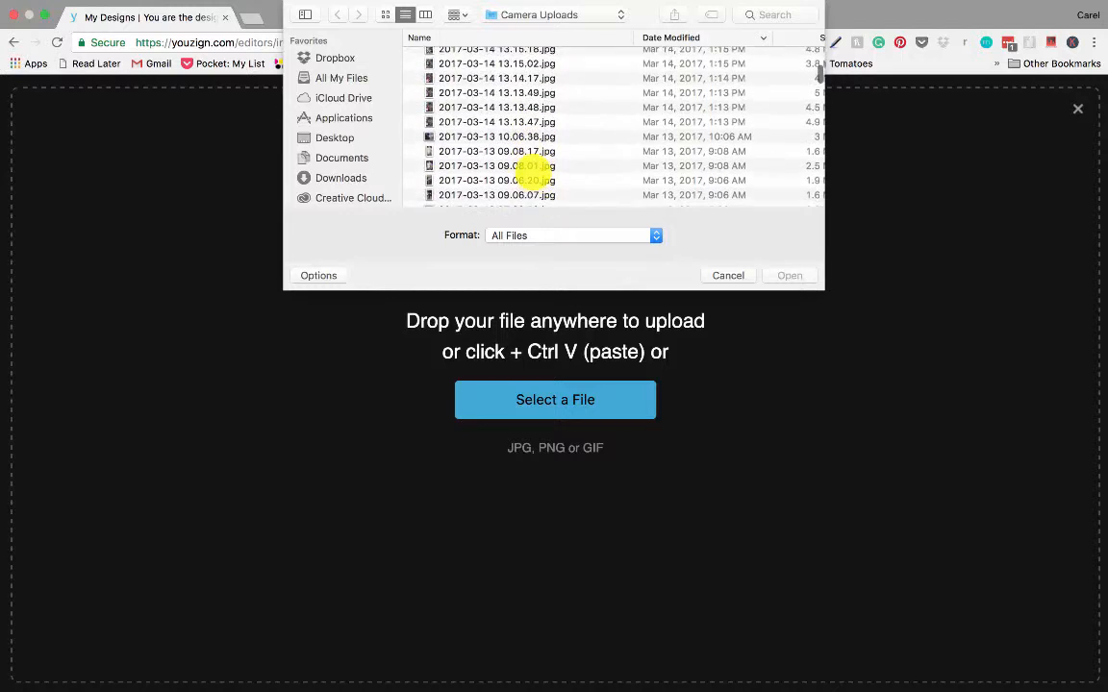
scroll(534, 173, "down", 5)
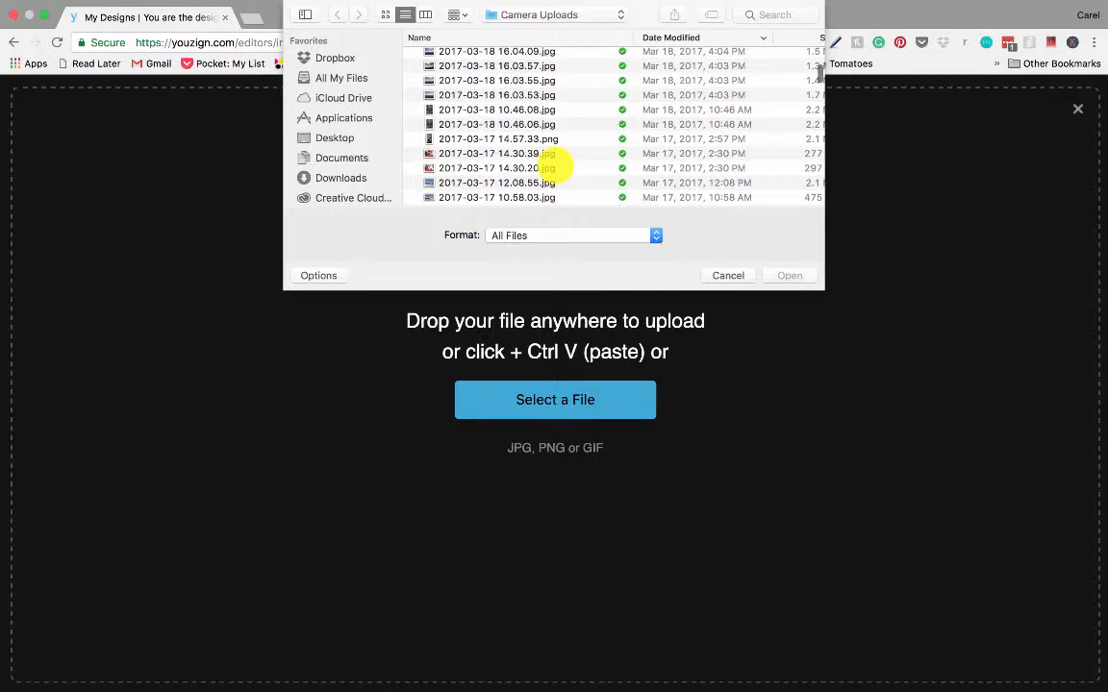
left_click(452, 183)
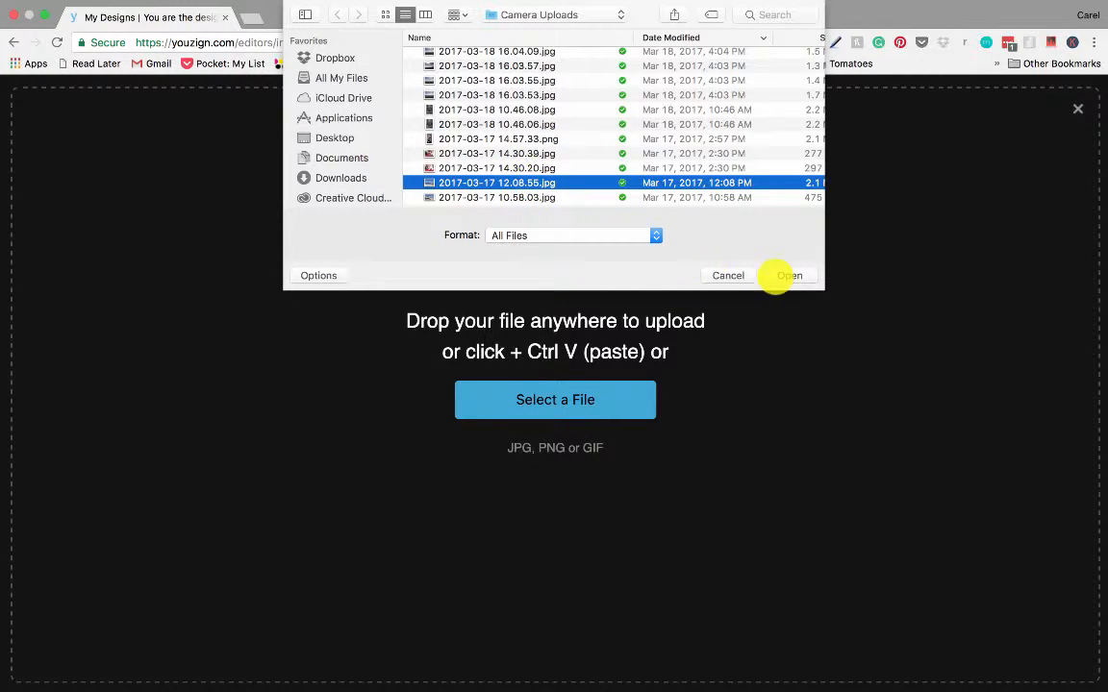
left_click(789, 275)
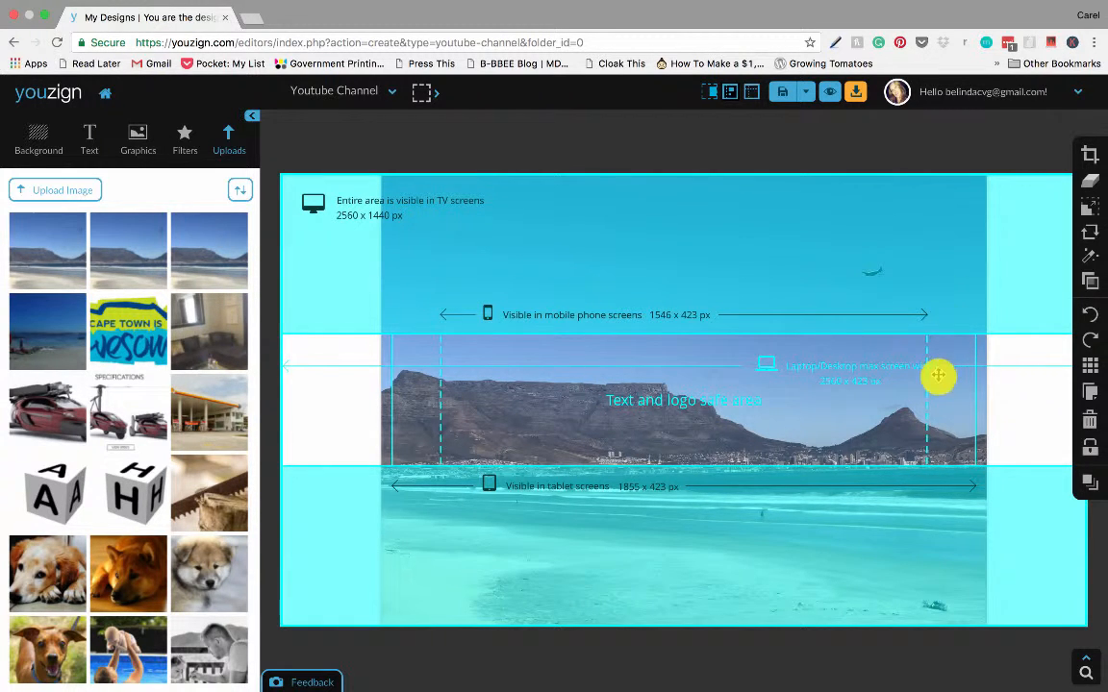
- Resize and reposition the mountain photo to span the tablet-visible width, with the mountain inside the text and logo safe area
left_click_drag(939, 394, 947, 379)
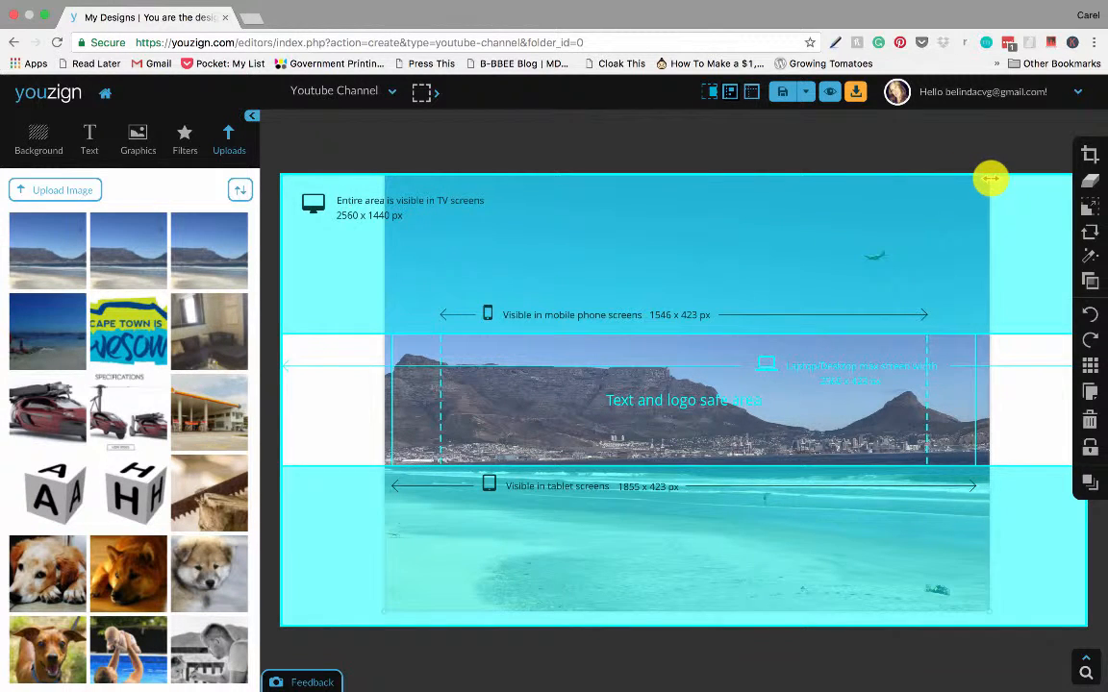
mouse_move(991, 178)
left_mouse_down()
mouse_move(966, 195)
mouse_move(989, 198)
left_mouse_up()
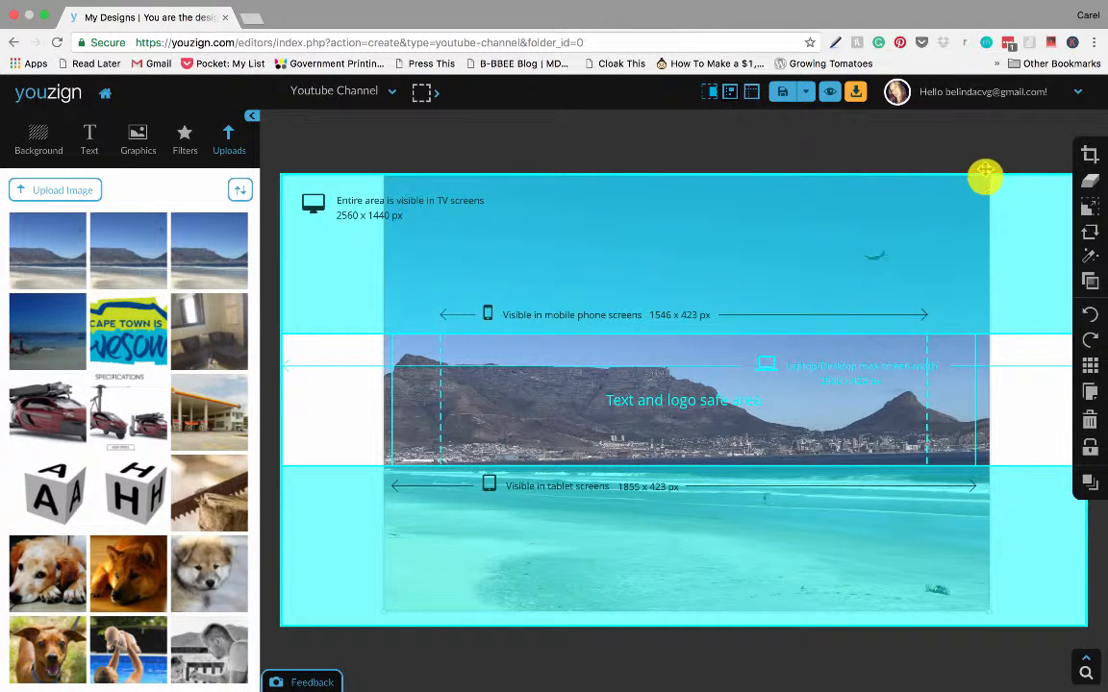
left_click_drag(878, 229, 860, 279)
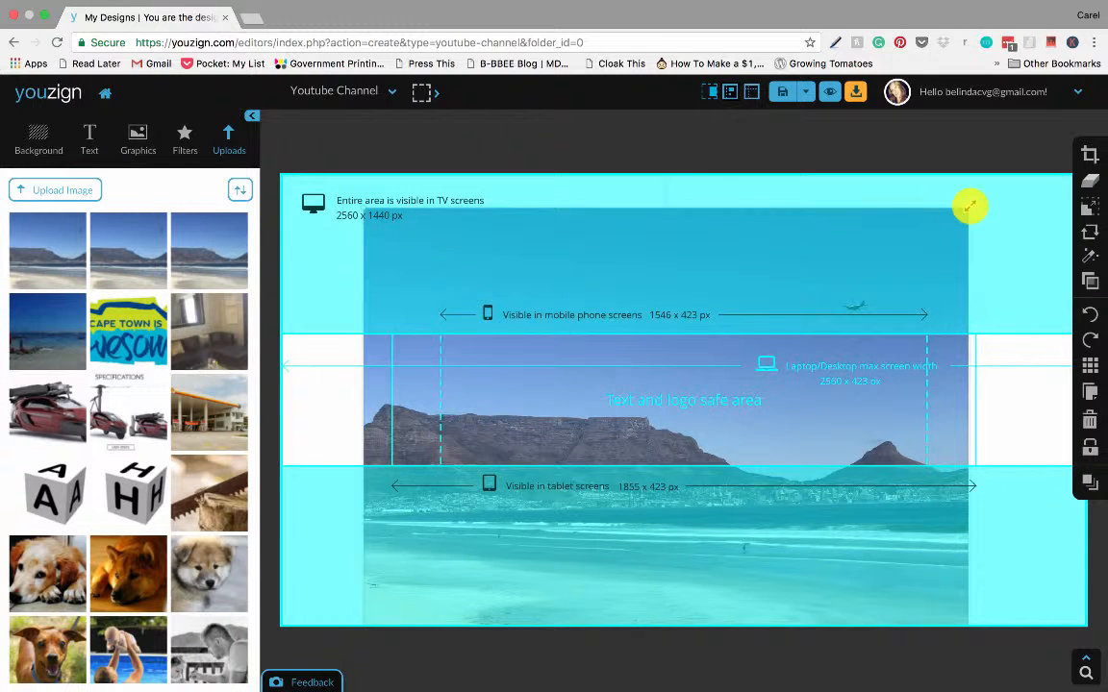
left_click_drag(969, 205, 946, 231)
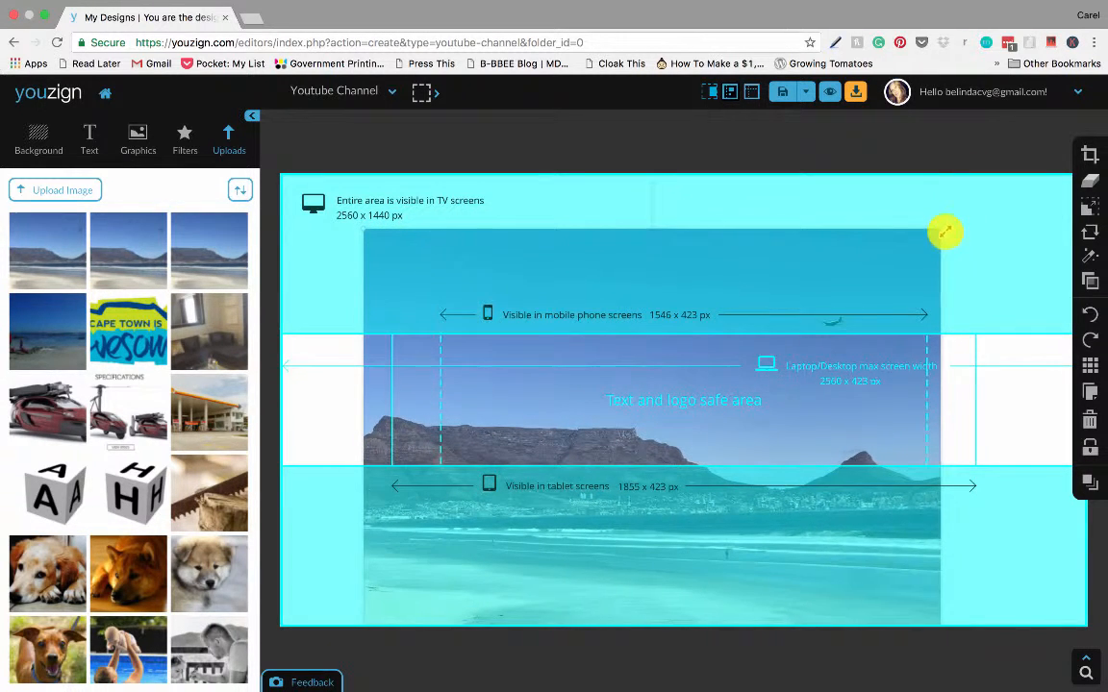
left_click_drag(907, 268, 937, 215)
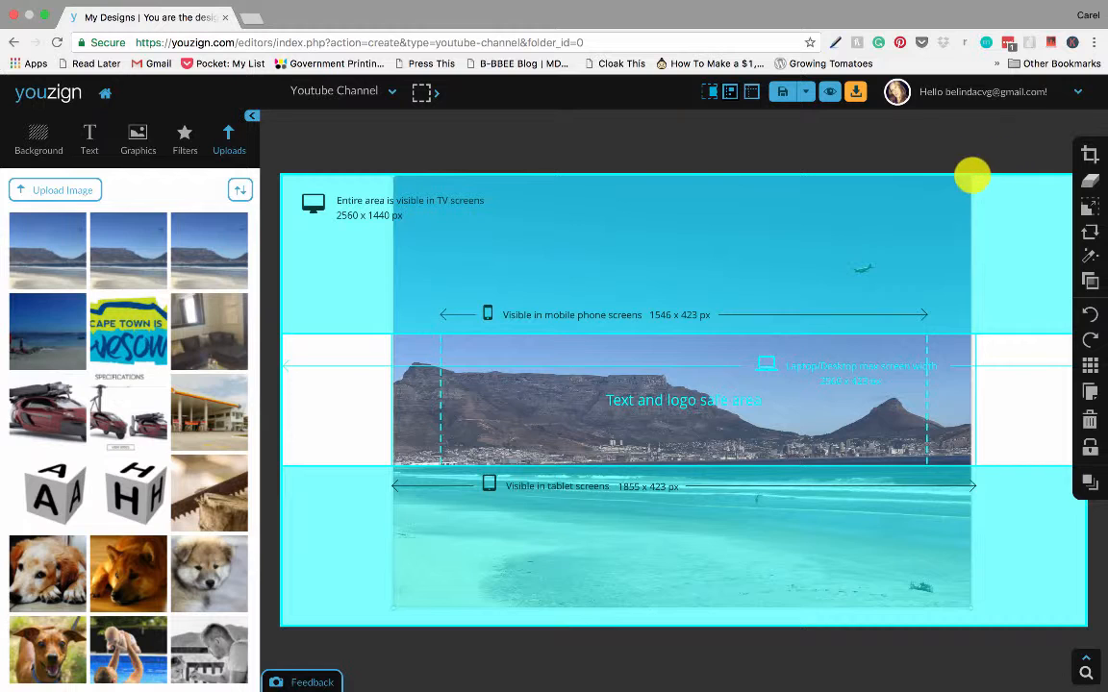
left_click_drag(970, 177, 979, 173)
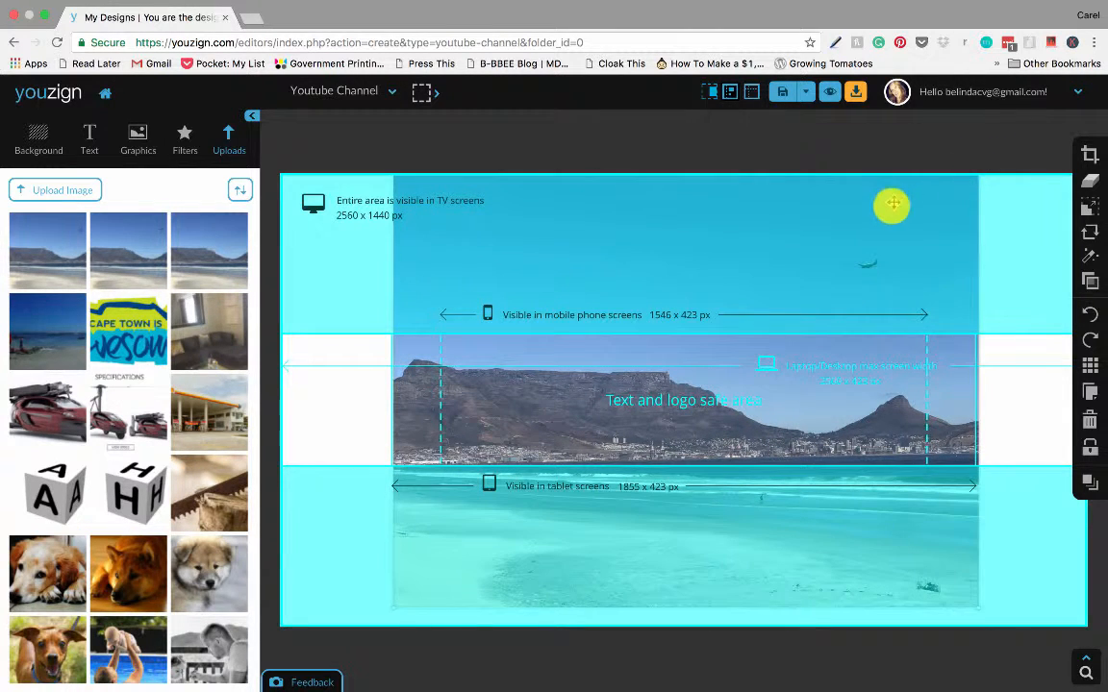
left_click_drag(883, 218, 883, 218)
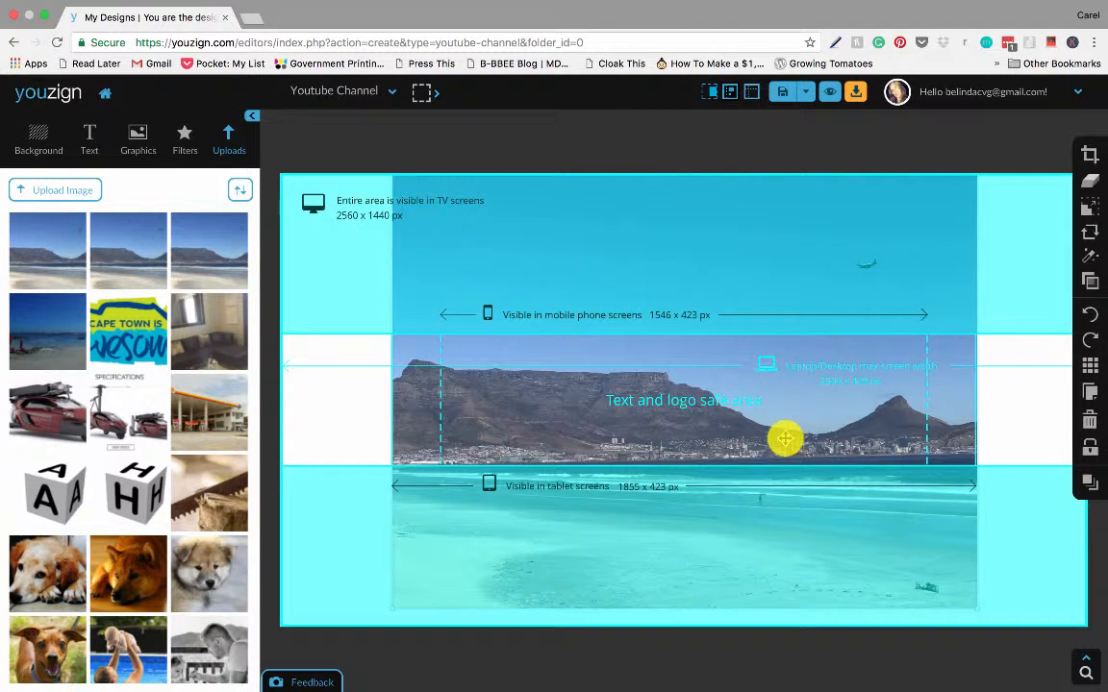
left_click_drag(786, 434, 786, 414)
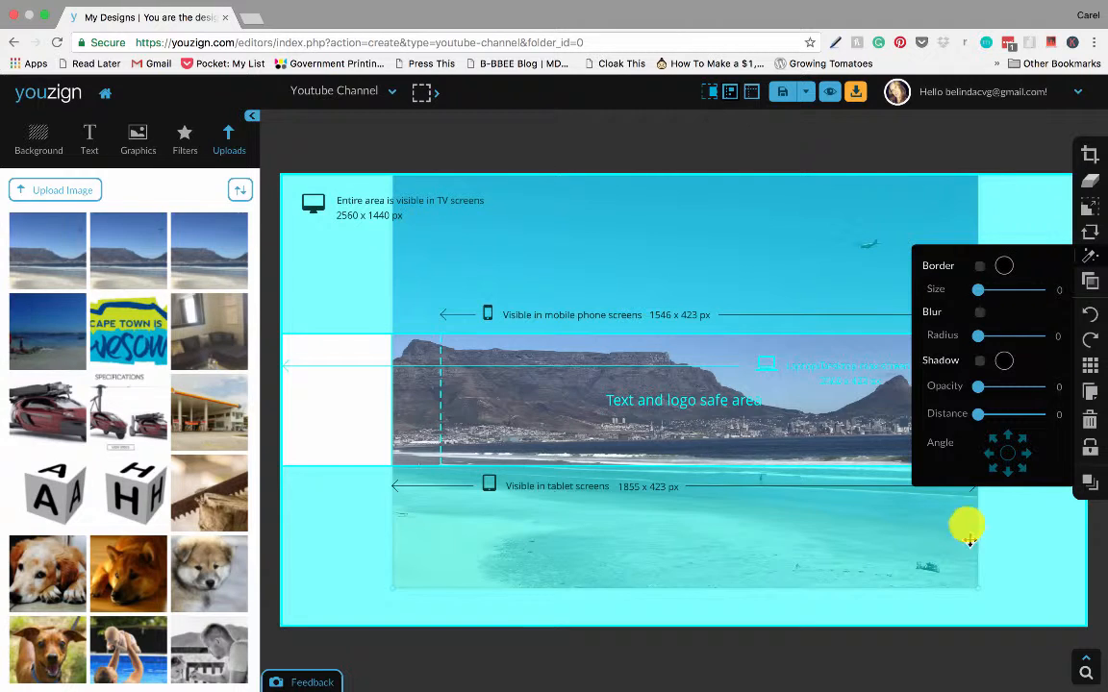
left_click(1024, 587)
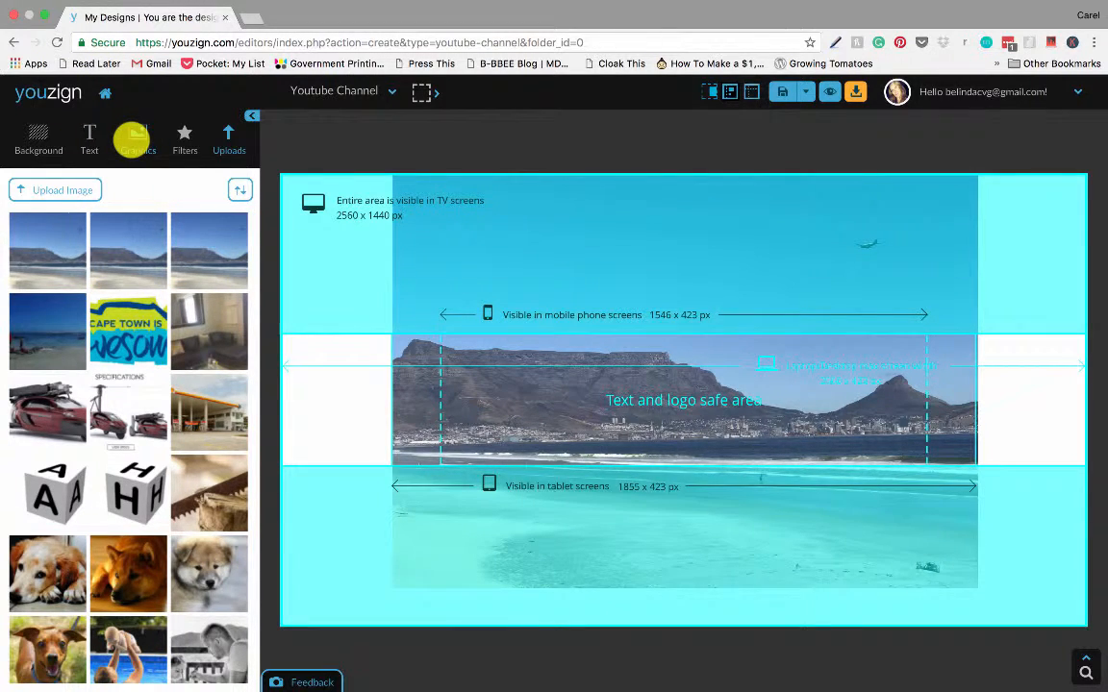
- Try the light blue cloud pattern and the blue bubble pattern as the banner's background
left_click(38, 136)
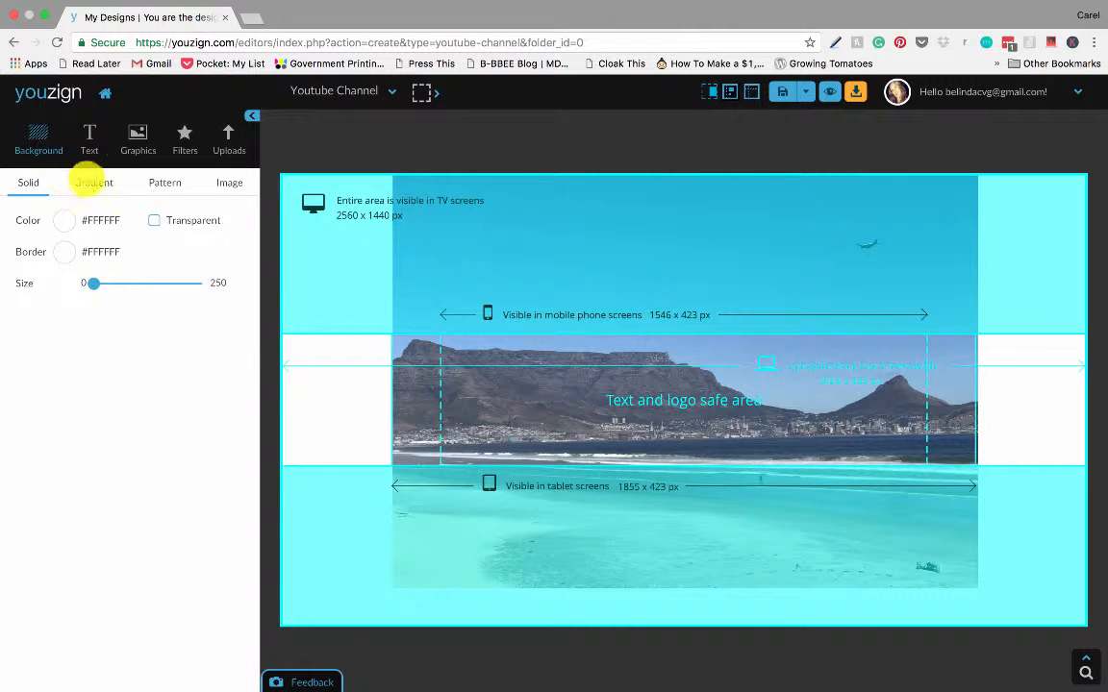
left_click(165, 182)
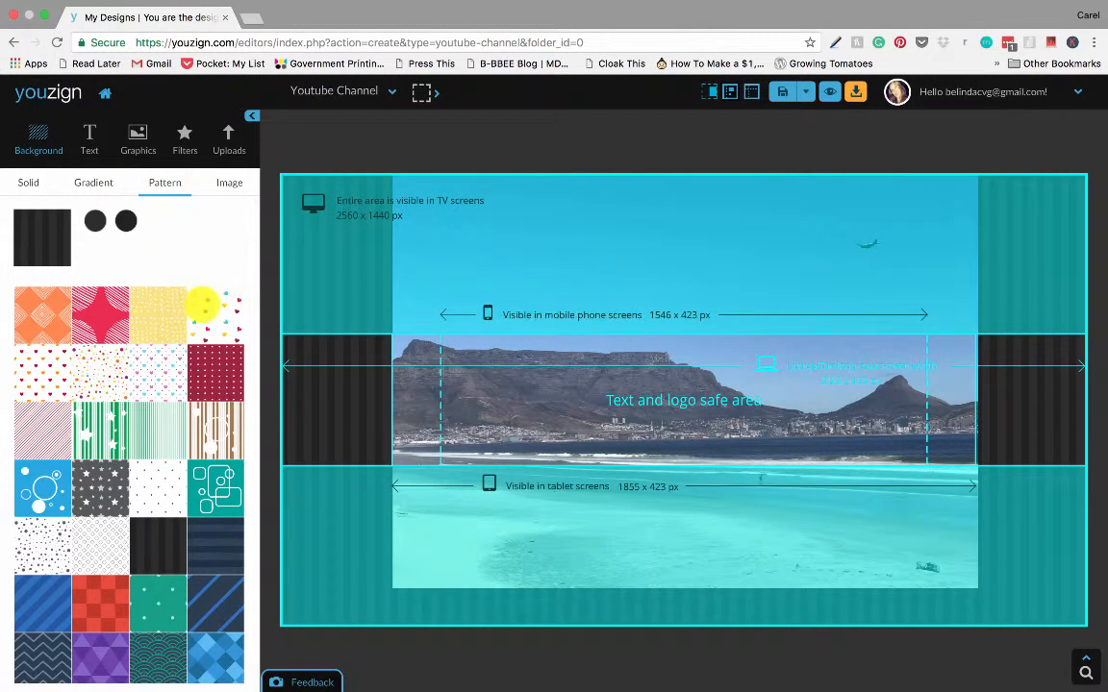
scroll(178, 391, "down", 2)
scroll(182, 389, "down", 2)
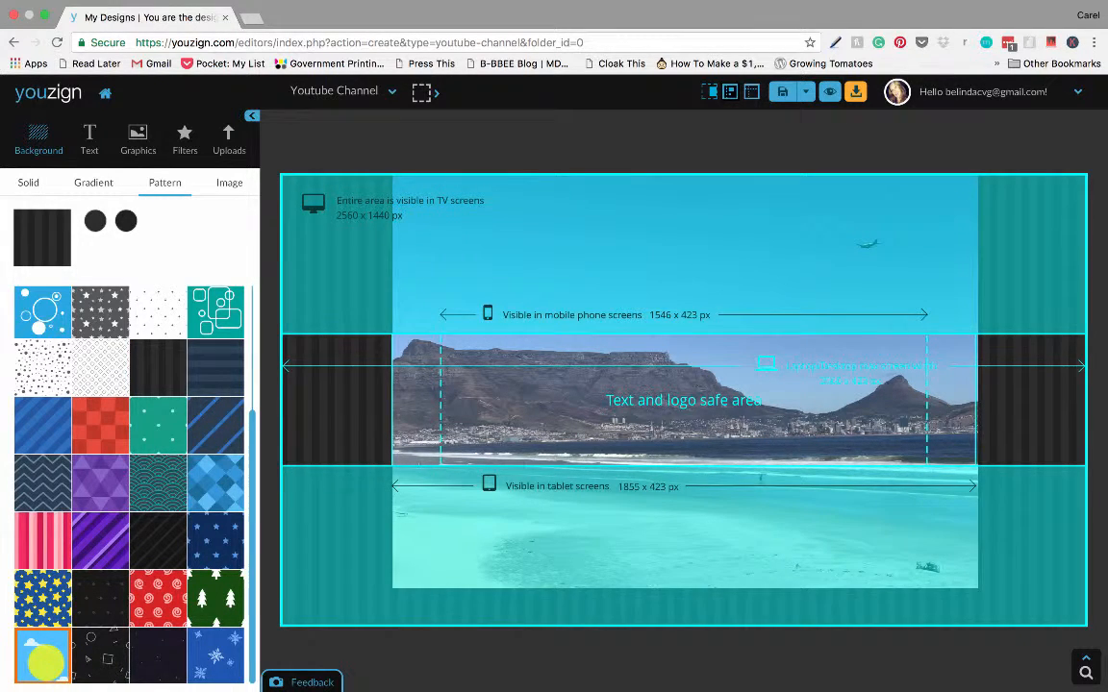
left_click(45, 662)
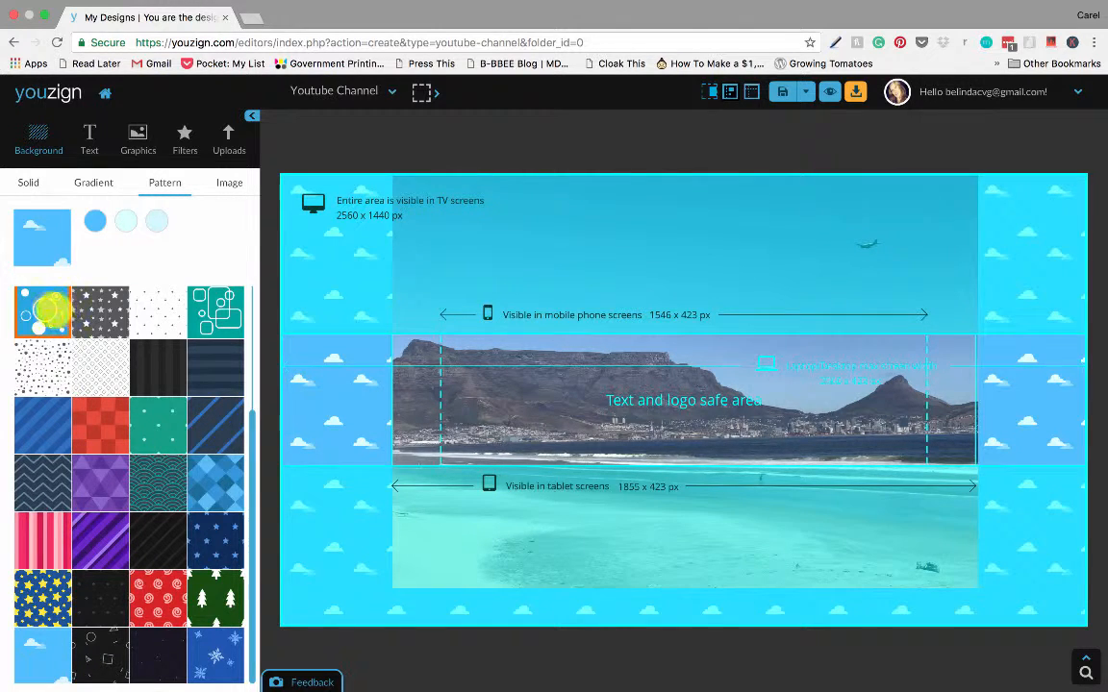
left_click(46, 310)
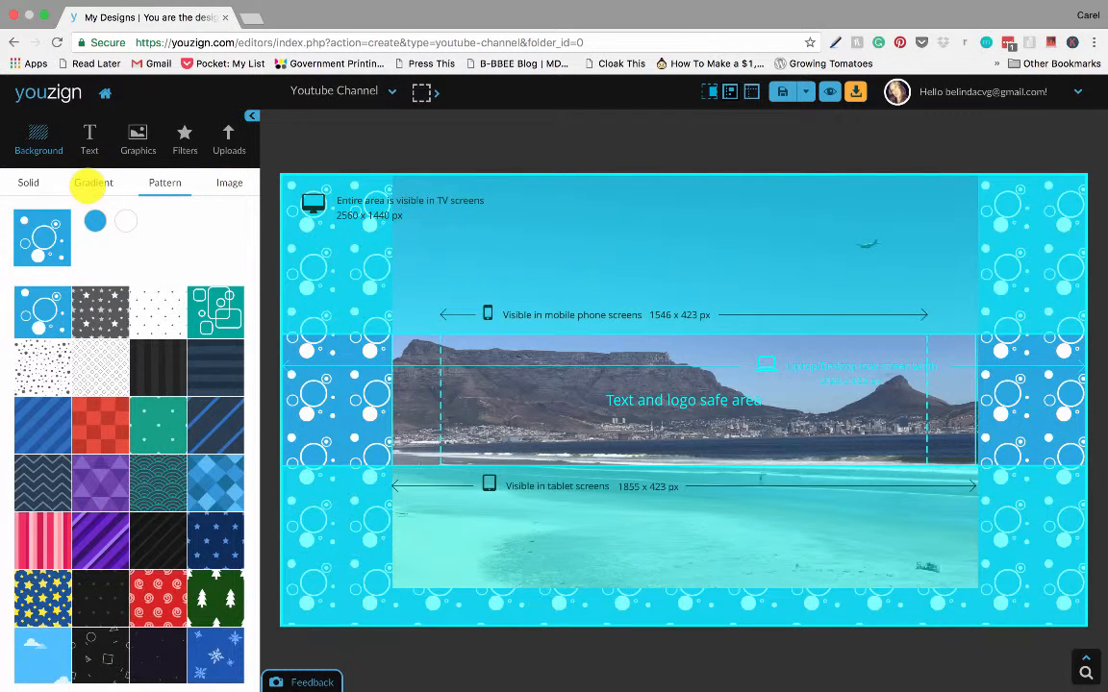
- Try the teal and the blue-to-turquoise gradients as the banner's background, and browse the available background photos
left_click(88, 185)
left_click(157, 339)
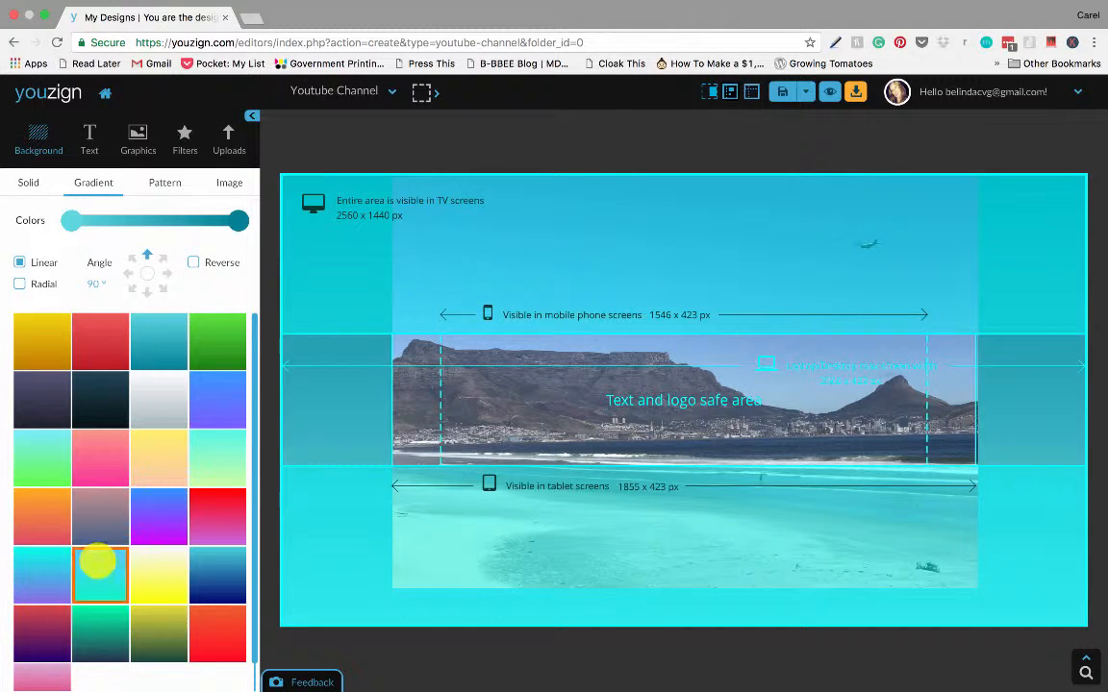
scroll(163, 514, "down", 1)
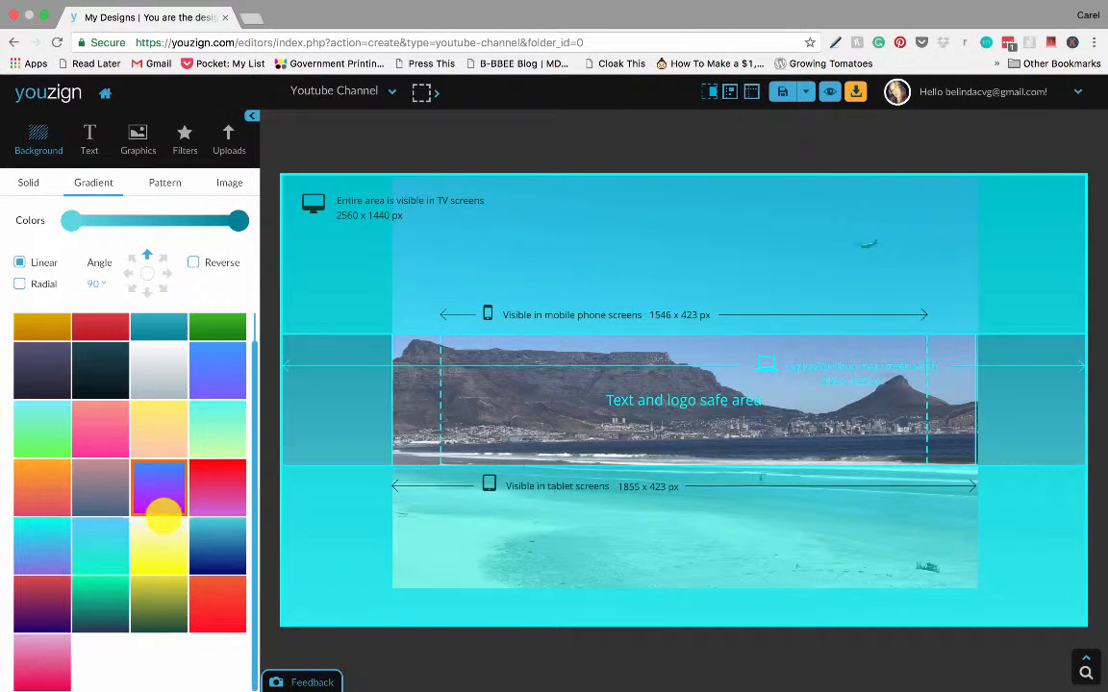
left_click(107, 541)
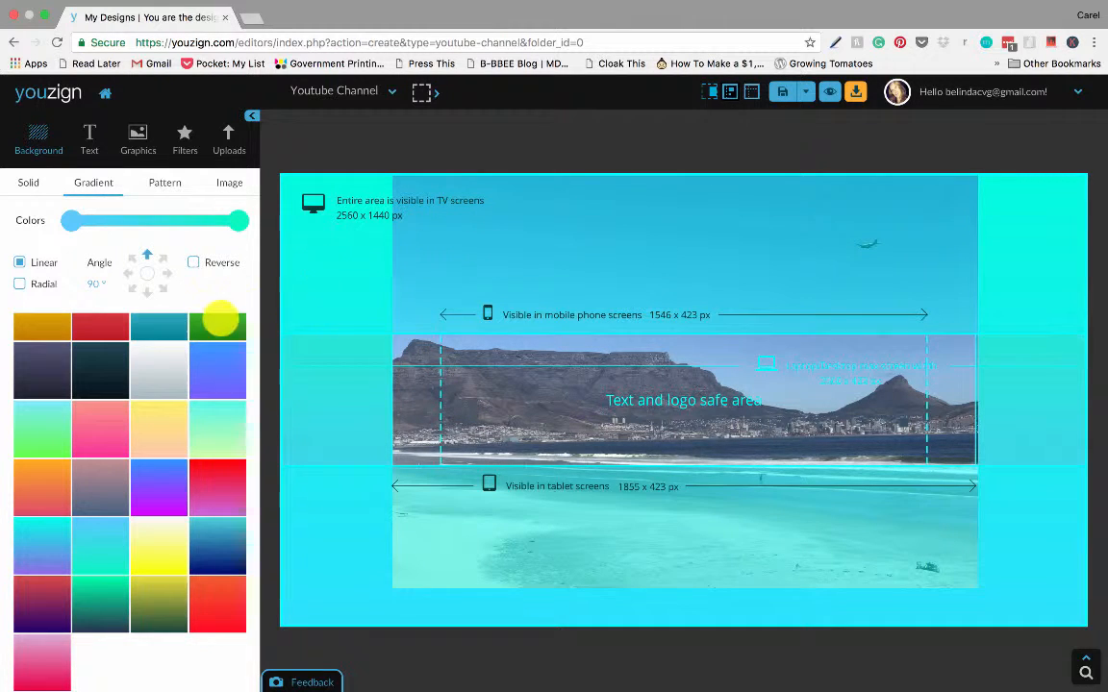
scroll(207, 308, "up", 1)
left_click(229, 183)
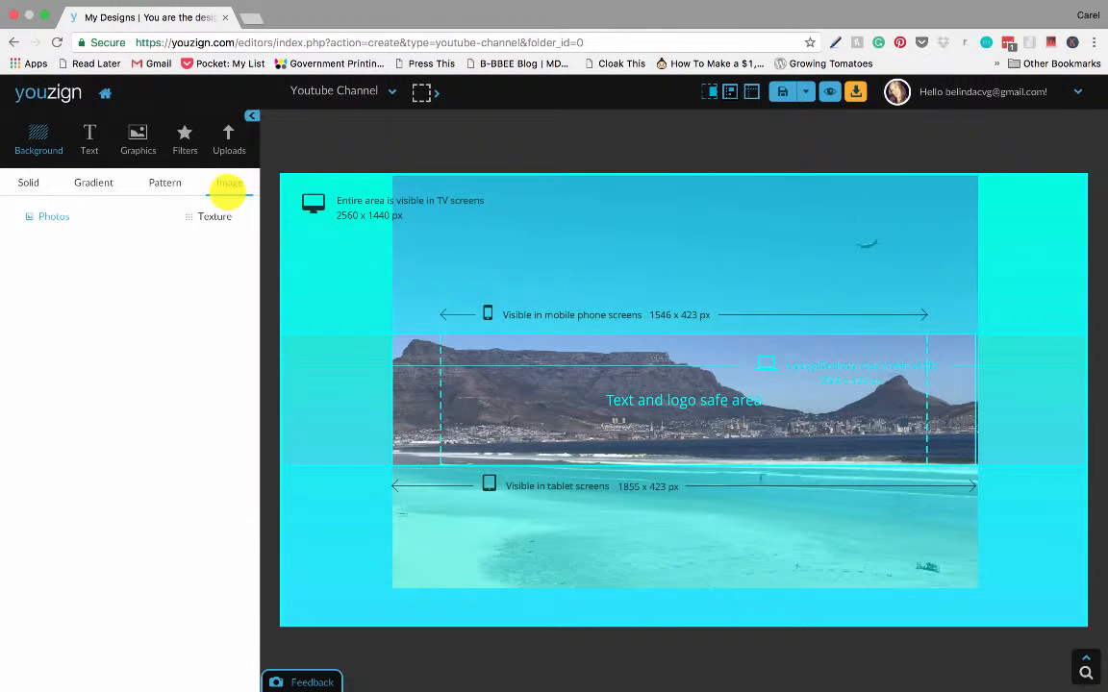
left_click(49, 217)
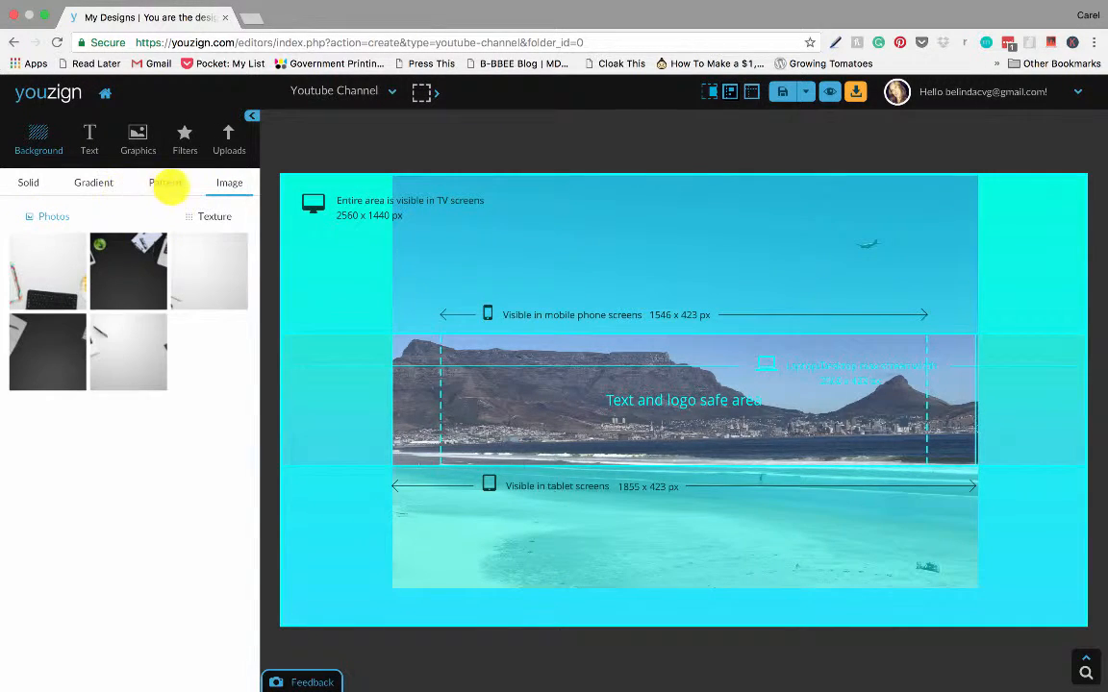
- Add a second copy of the uploaded mountain photo to the canvas and set it as the banner's background
left_click(221, 149)
left_click(42, 245)
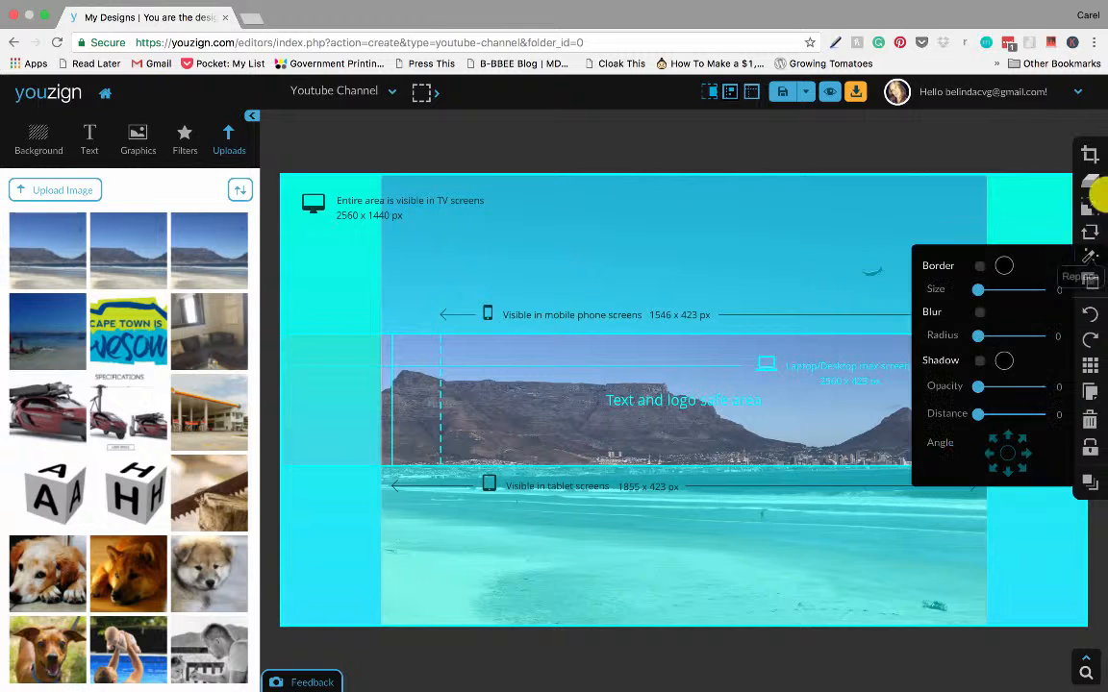
left_click(1090, 204)
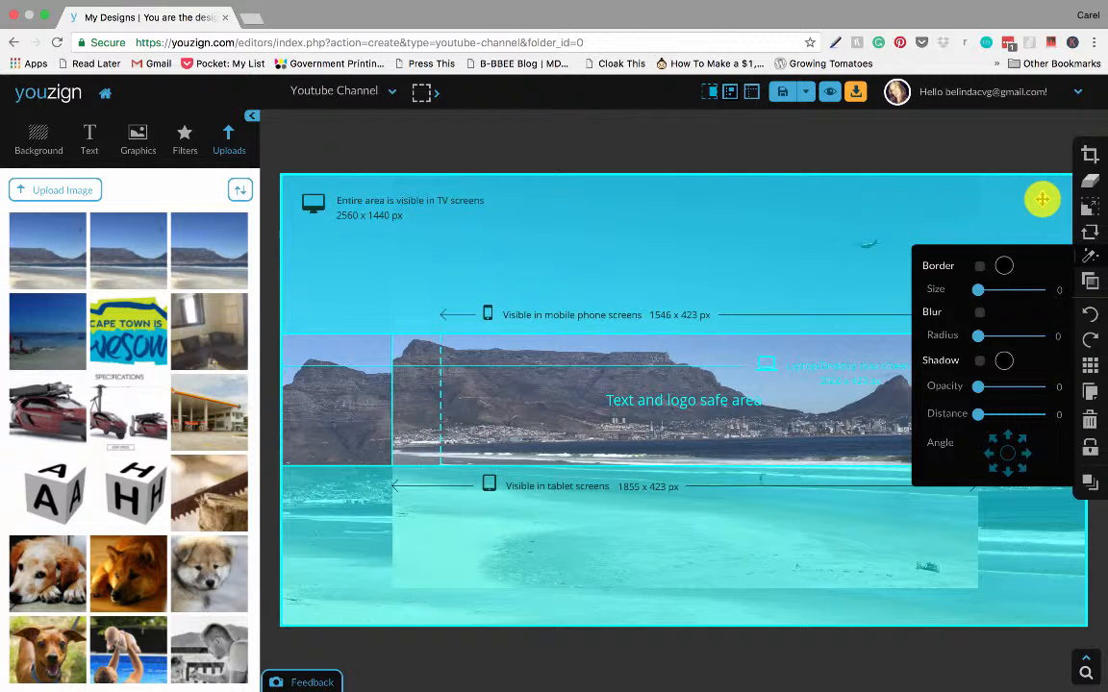
key("super+z")
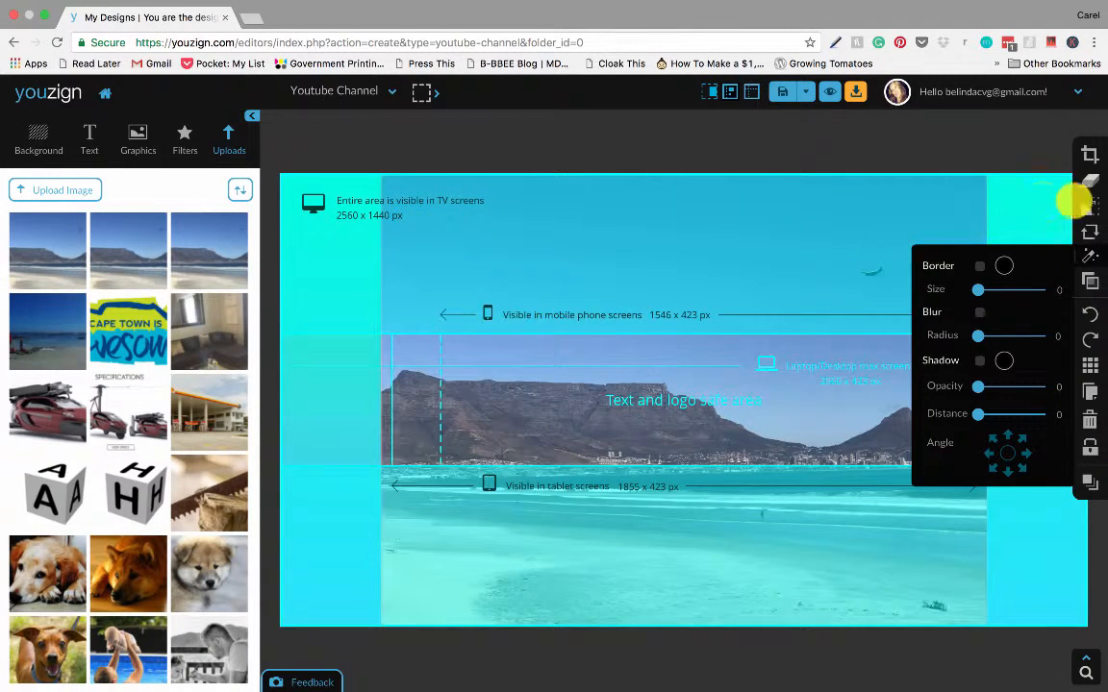
left_click(1030, 188)
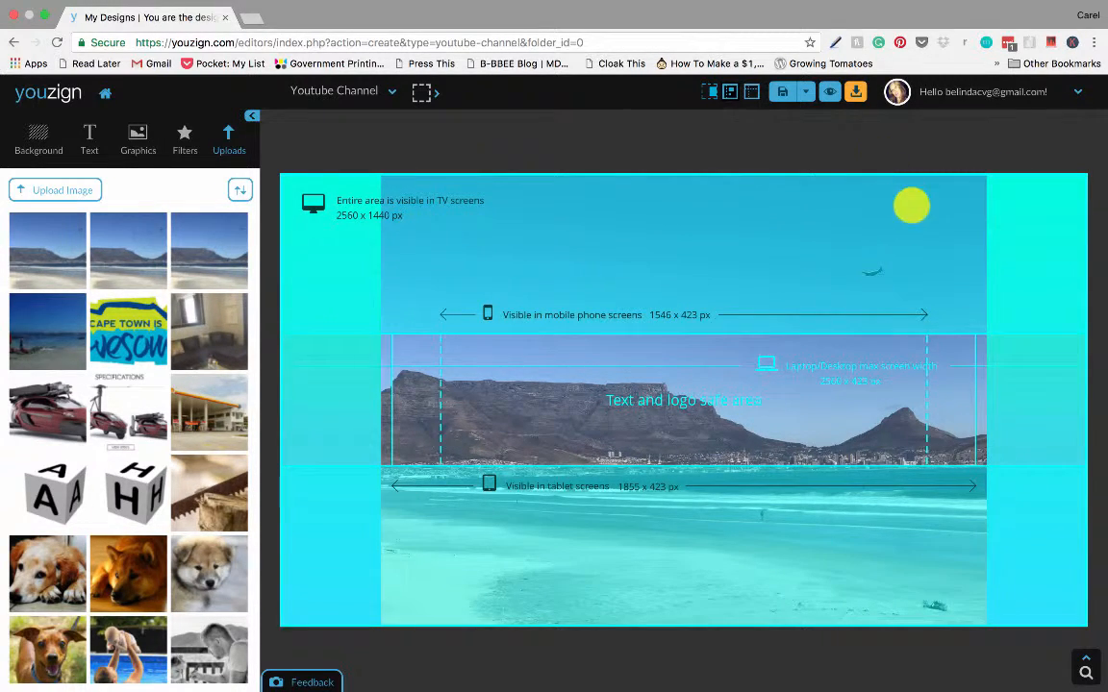
left_click(910, 205)
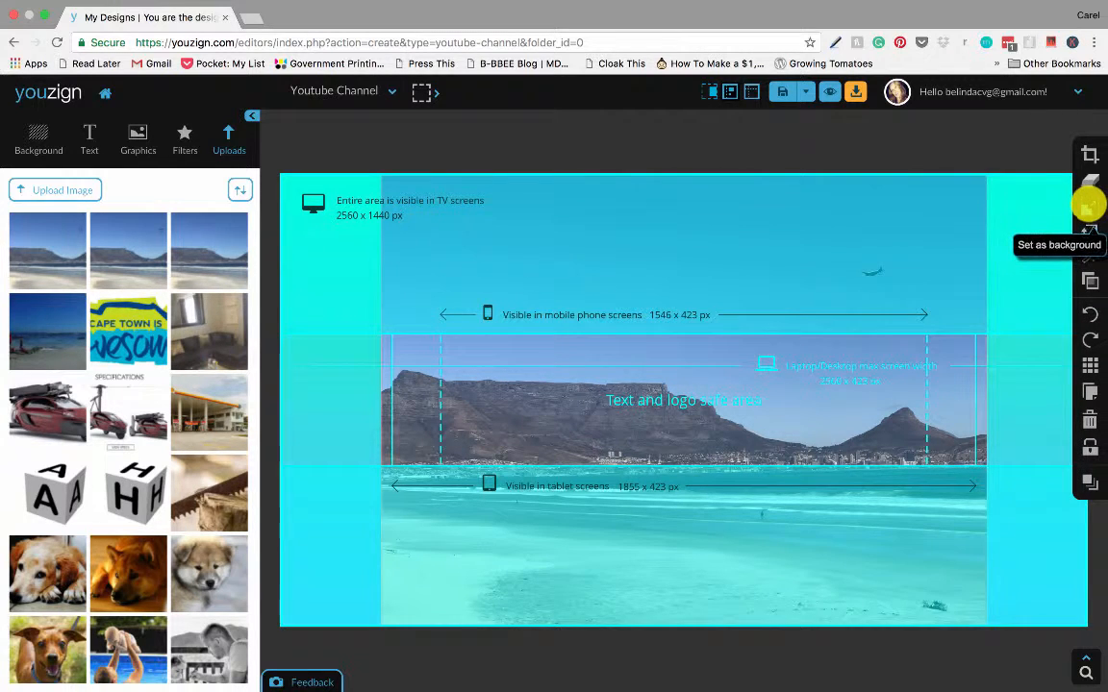
left_click(1088, 205)
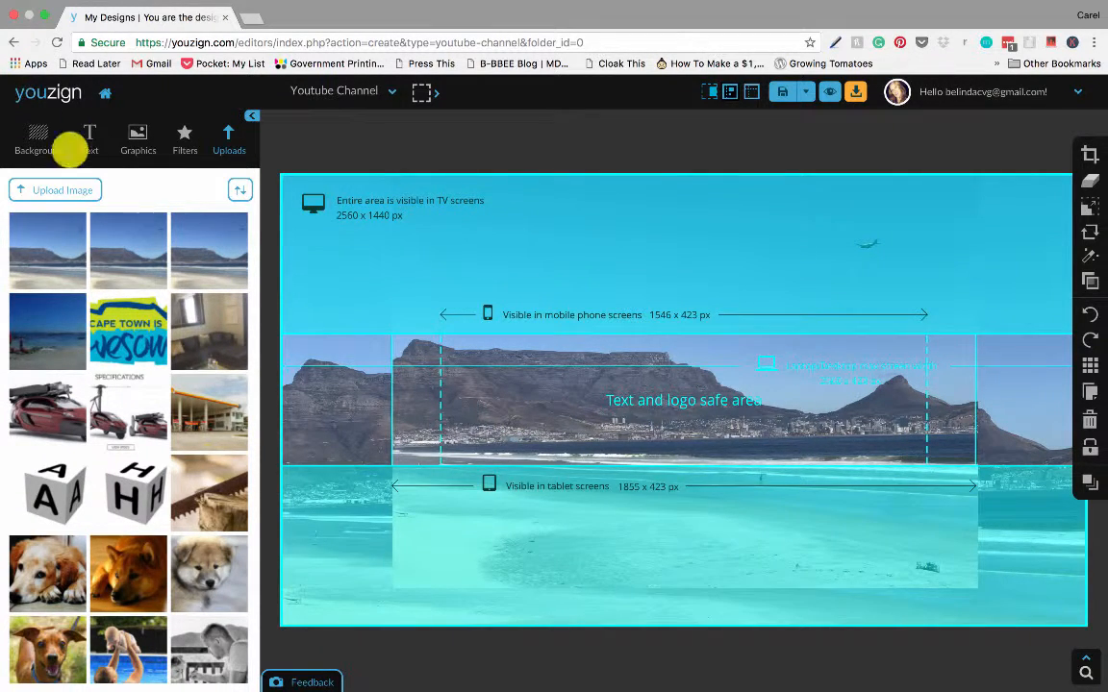
- Add a headline text to the banner and make its first line read "A Channel About"
left_click(88, 127)
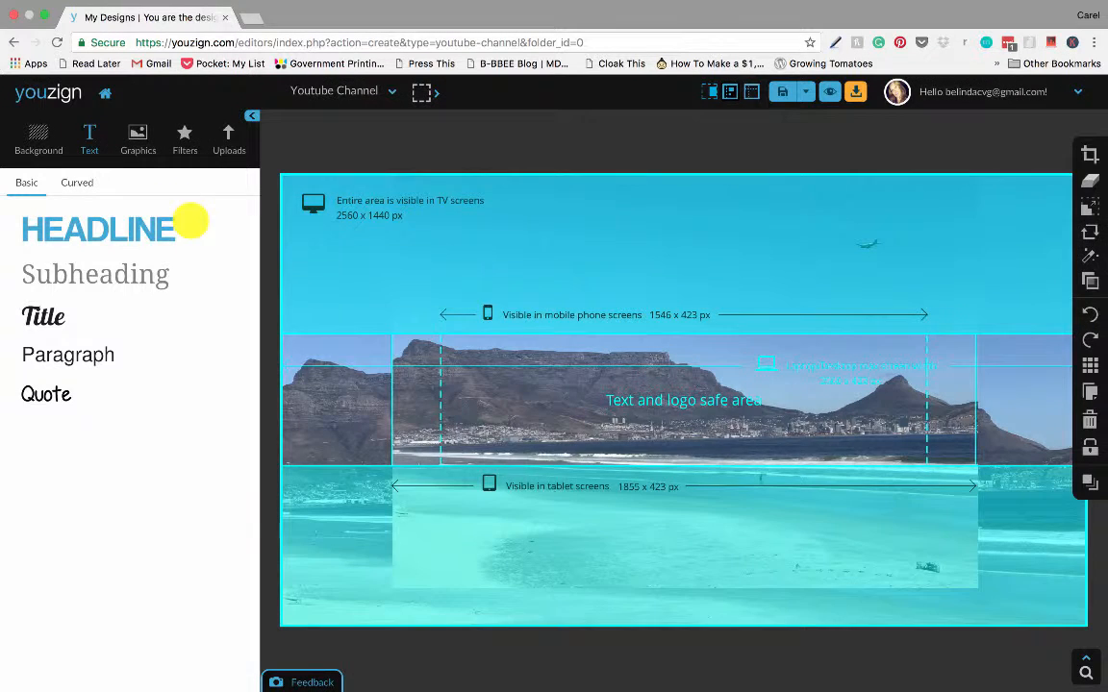
left_click(130, 225)
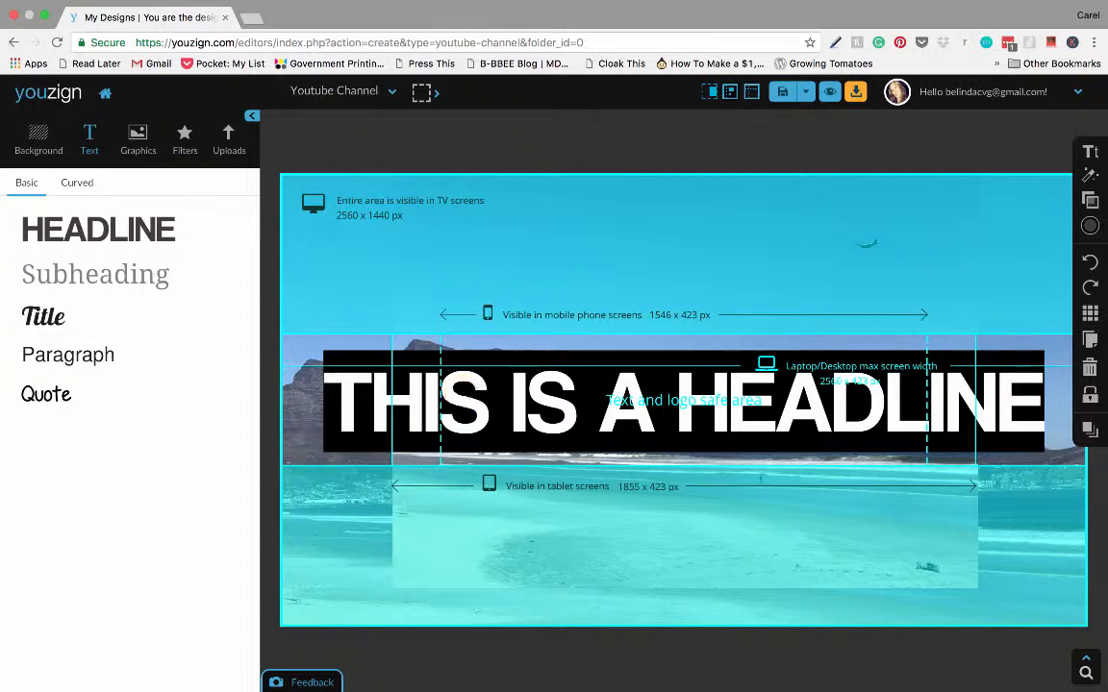
type("A Channel abou")
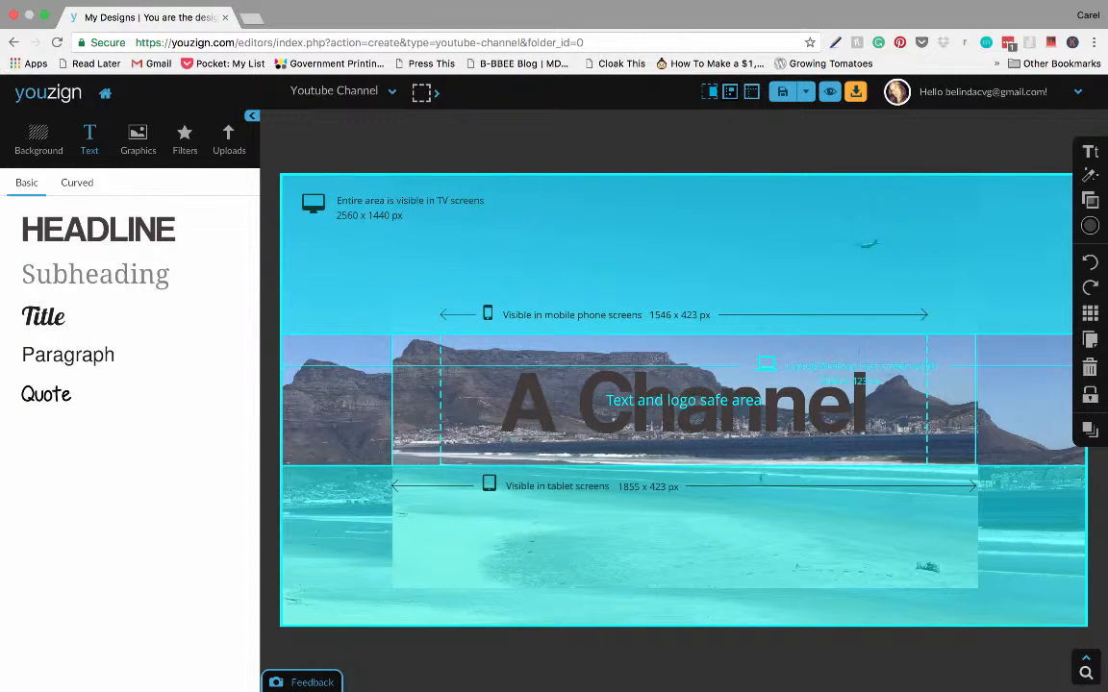
key("BackSpace")
key("BackSpace")
key("BackSpace")
key("BackSpace")
key("BackSpace")
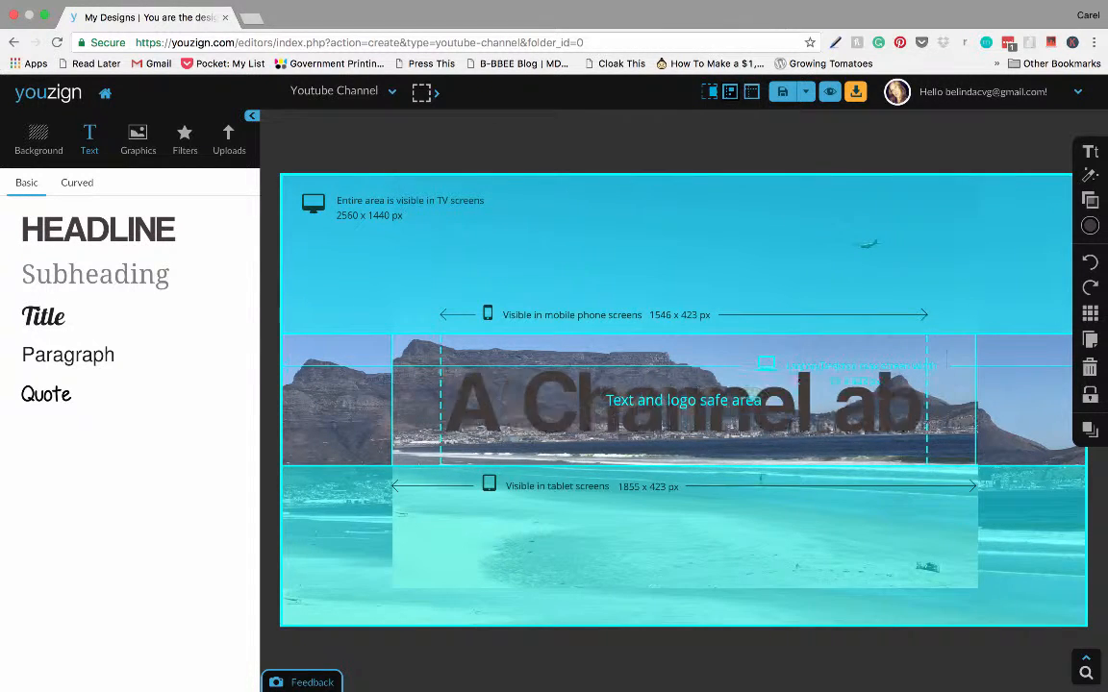
type("About")
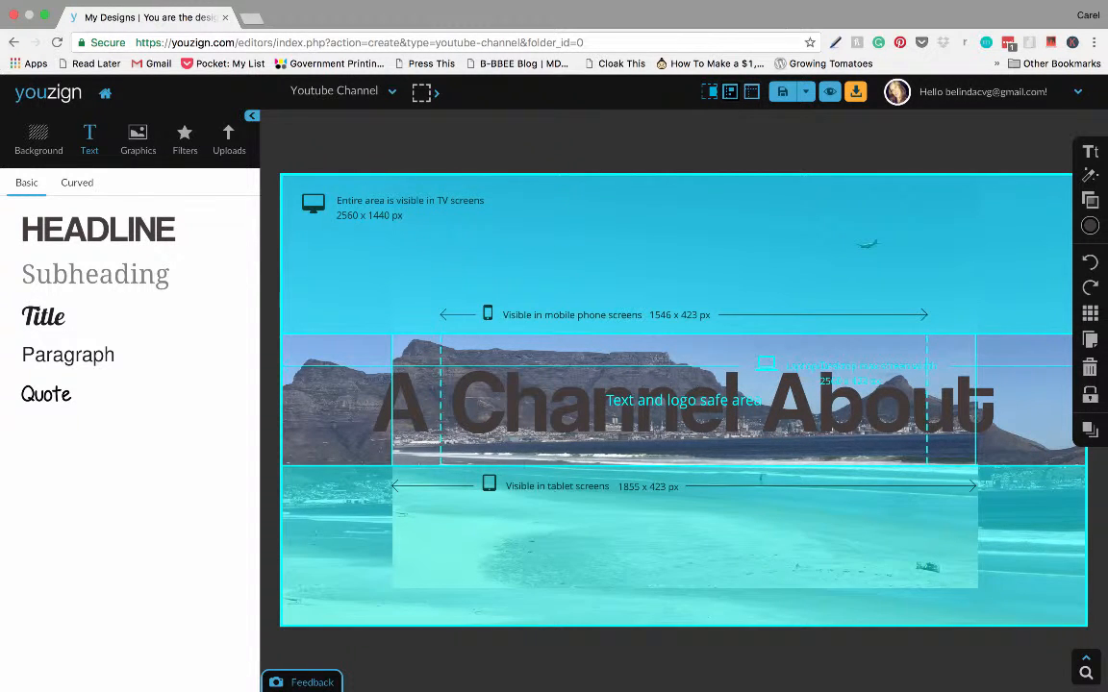
- Continue the headline with the lines "Awesome Stuff" and "in Cape Town"
key("Return")
type("Awesome")
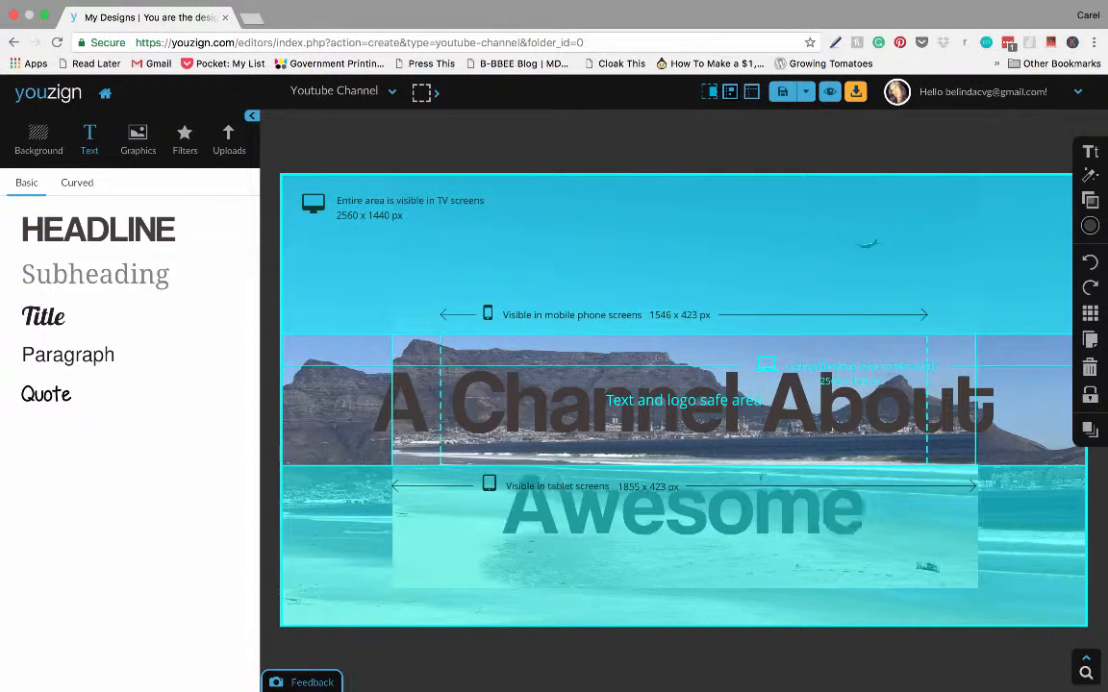
type(" Stuff")
key("Return")
type("in")
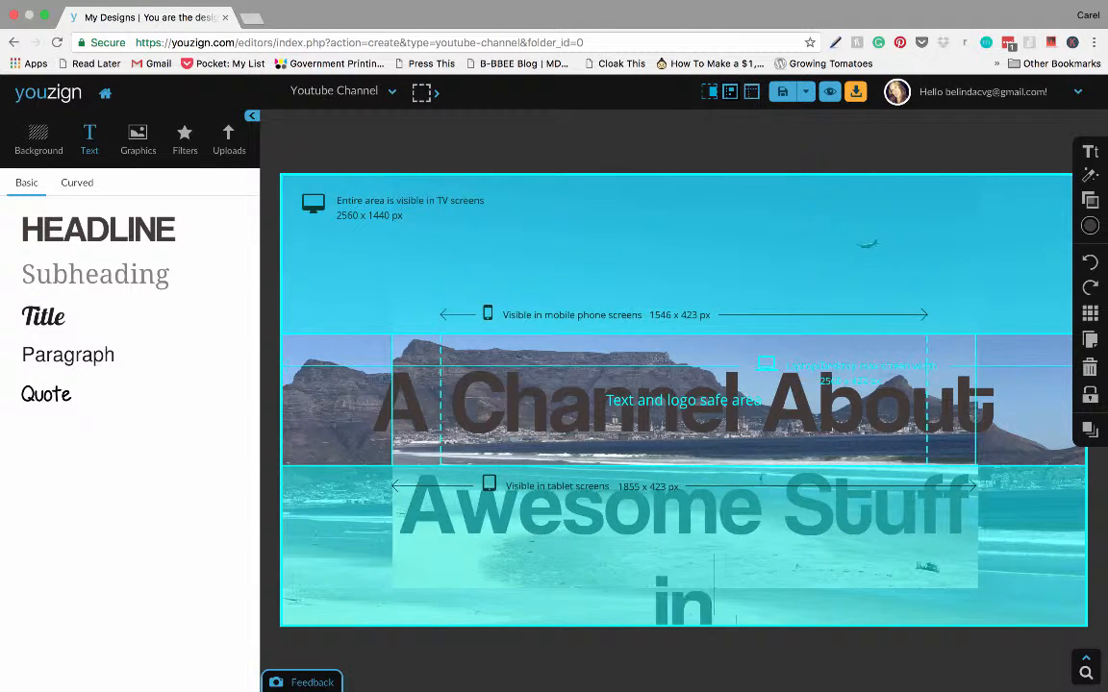
type(" Cape Town")
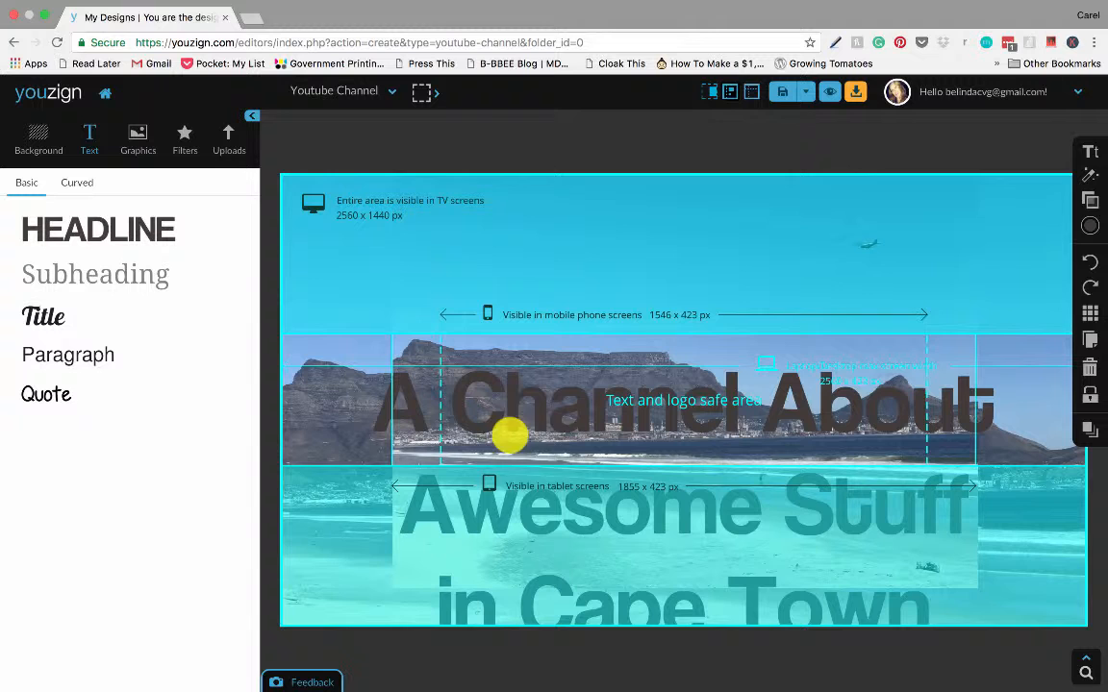
- Set the font size of the entire three-line headline to 150 so it fits on two lines
left_click(518, 495)
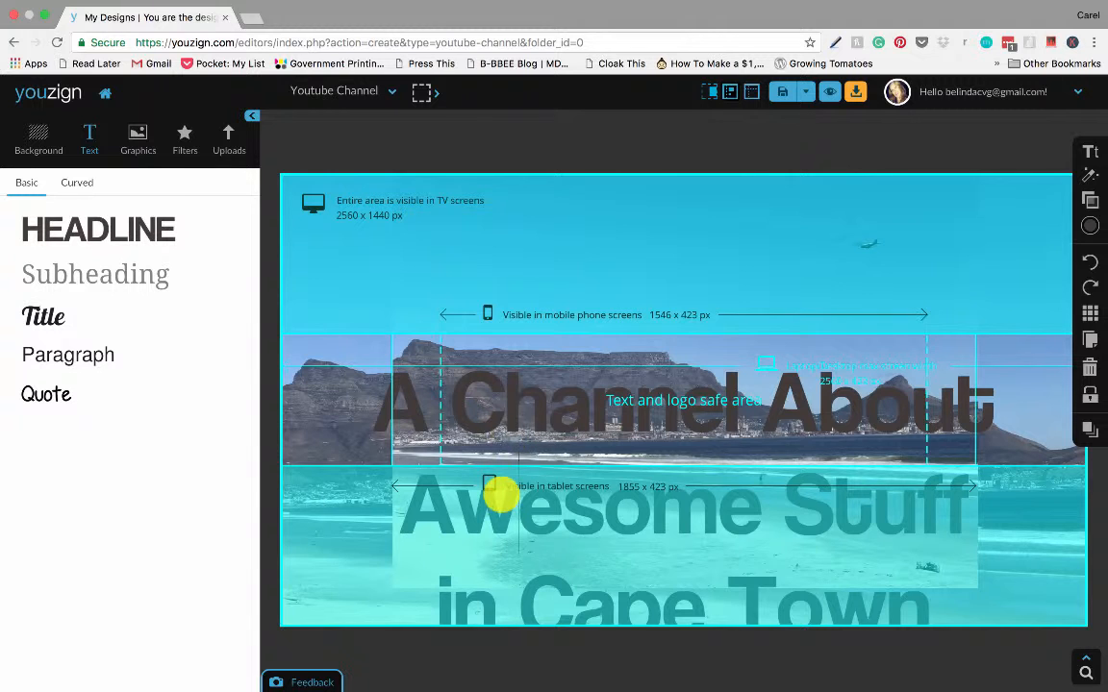
left_click_drag(403, 403, 950, 614)
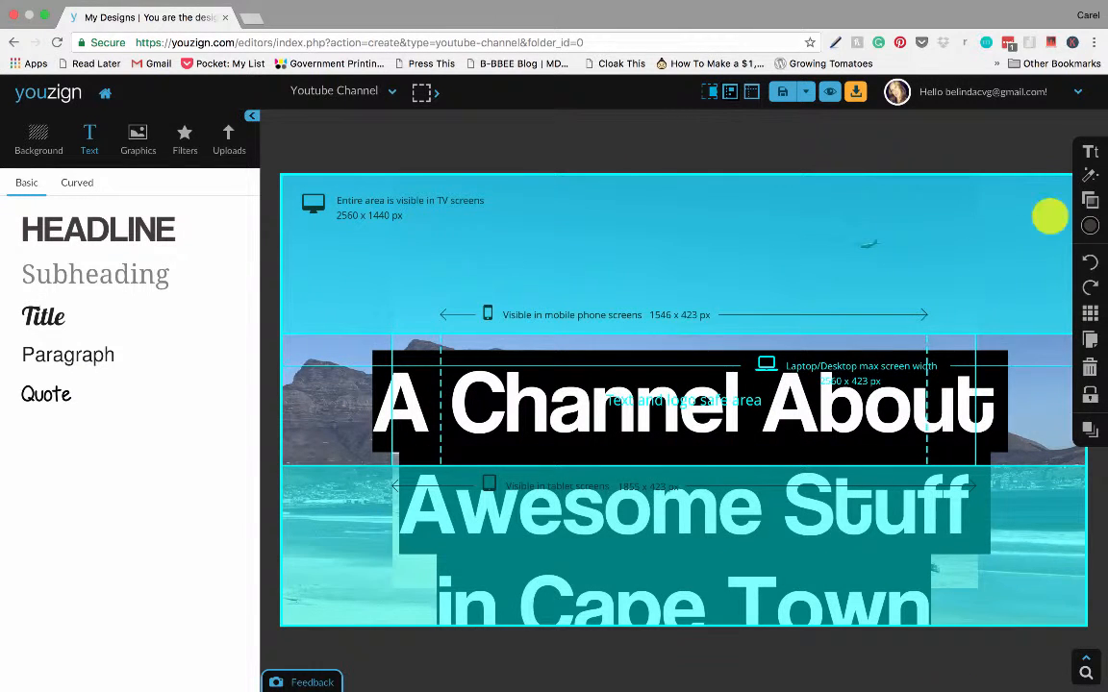
left_click(1089, 153)
double_click(901, 188)
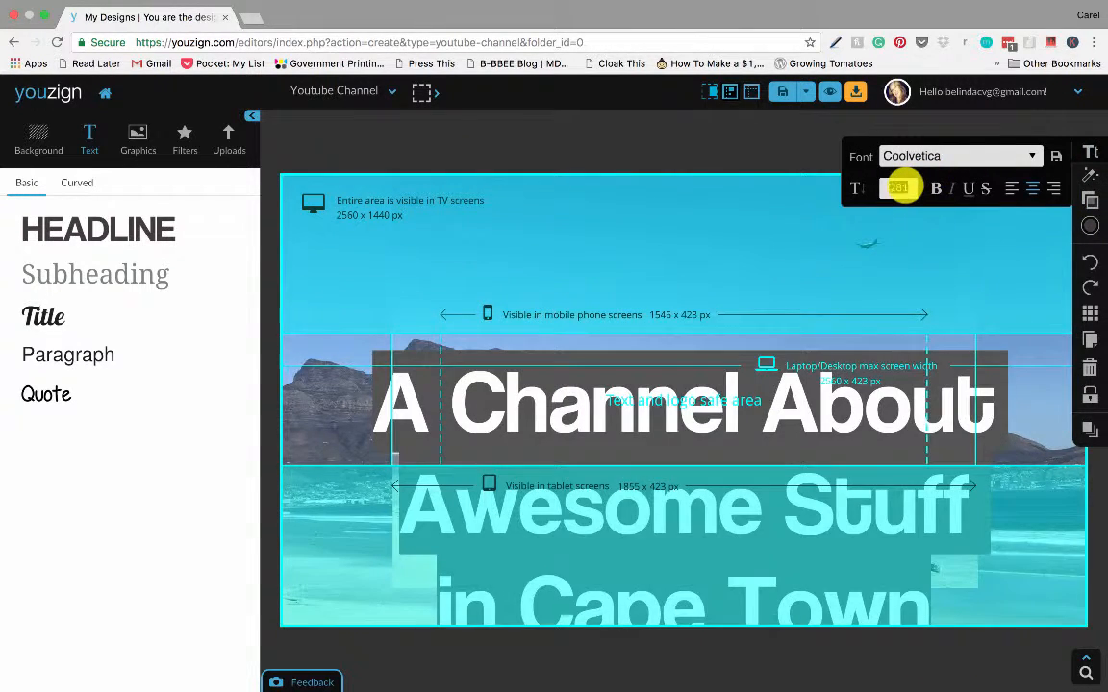
type("200")
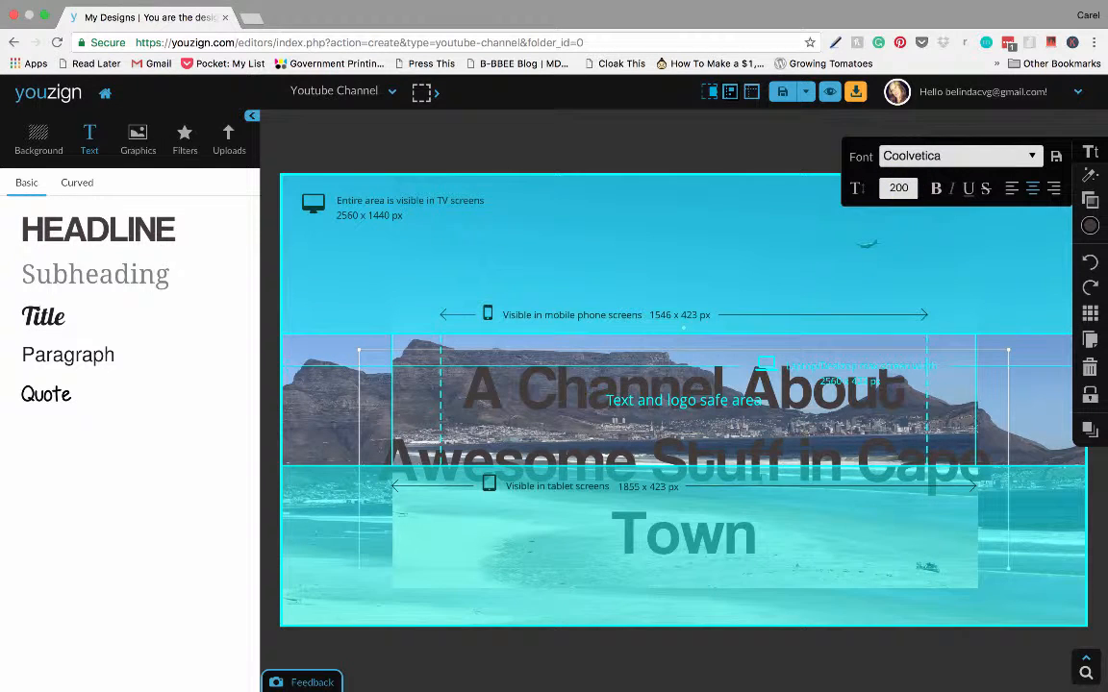
double_click(902, 189)
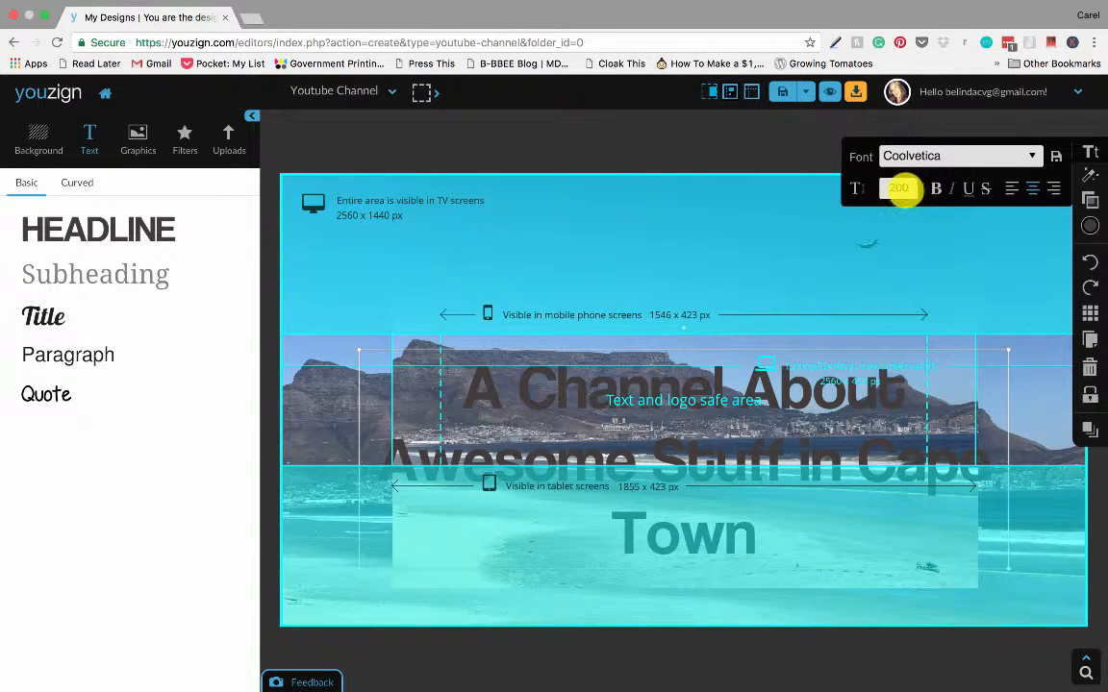
type("150")
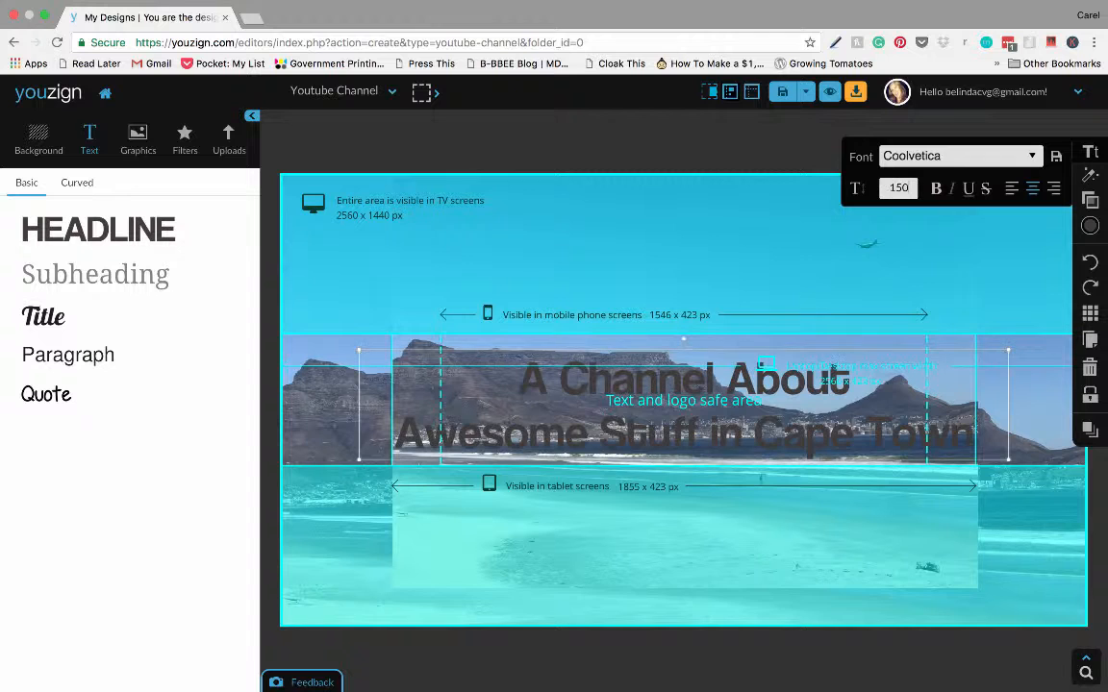
left_click(908, 274)
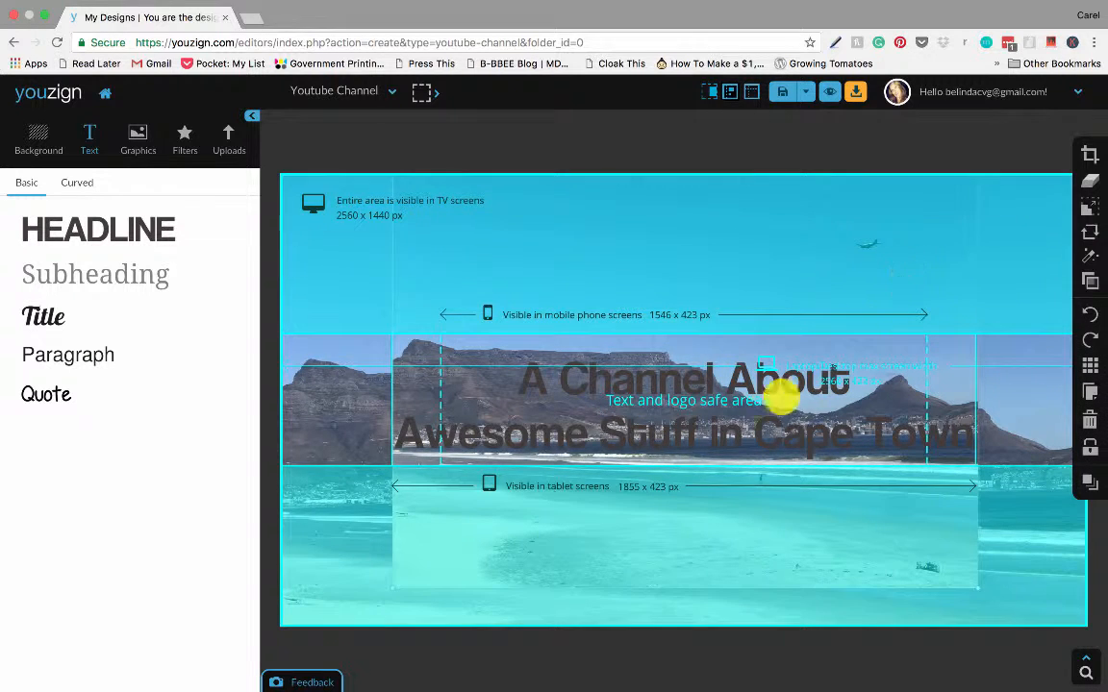
- Change the headline's text colour to white
left_click(772, 385)
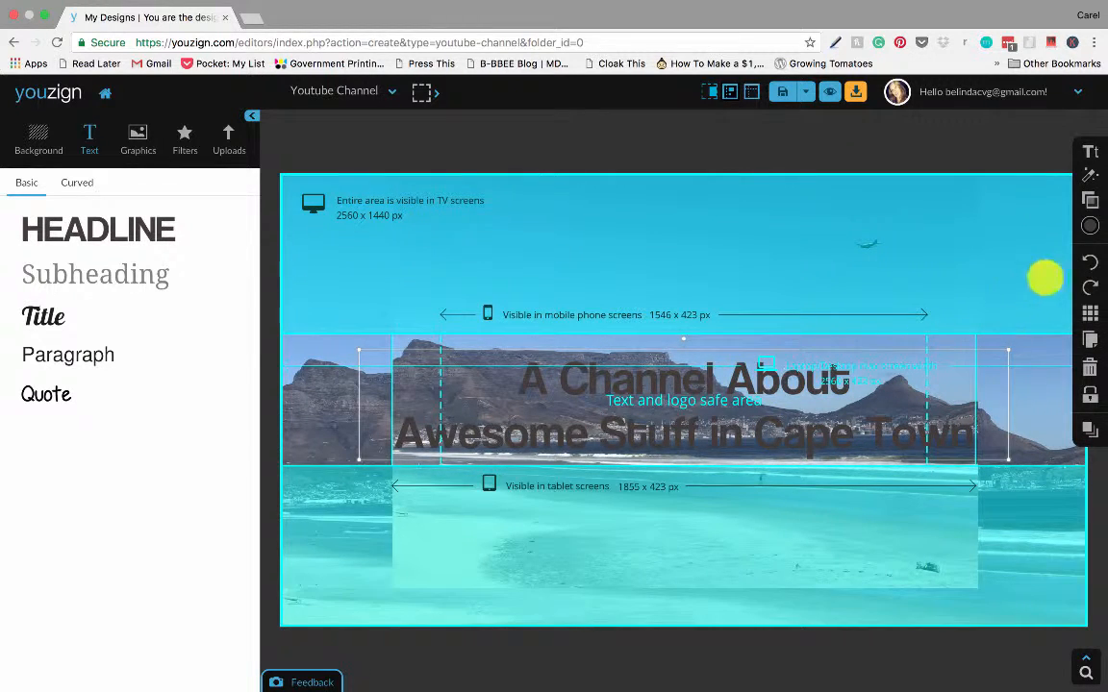
left_click(1088, 224)
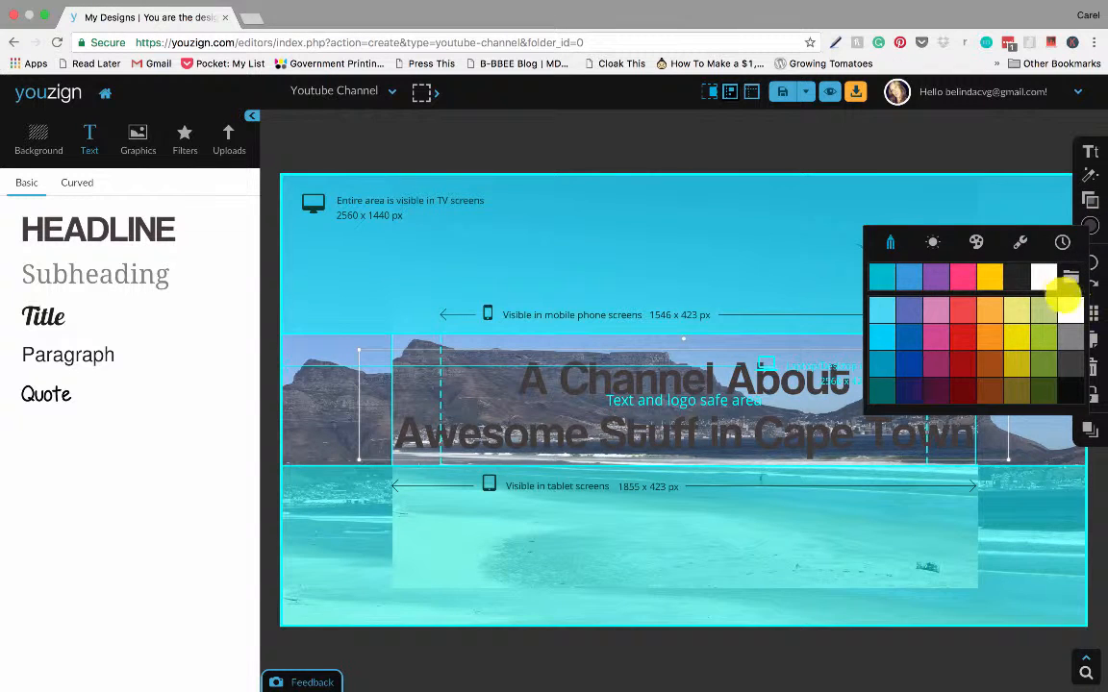
left_click(1058, 290)
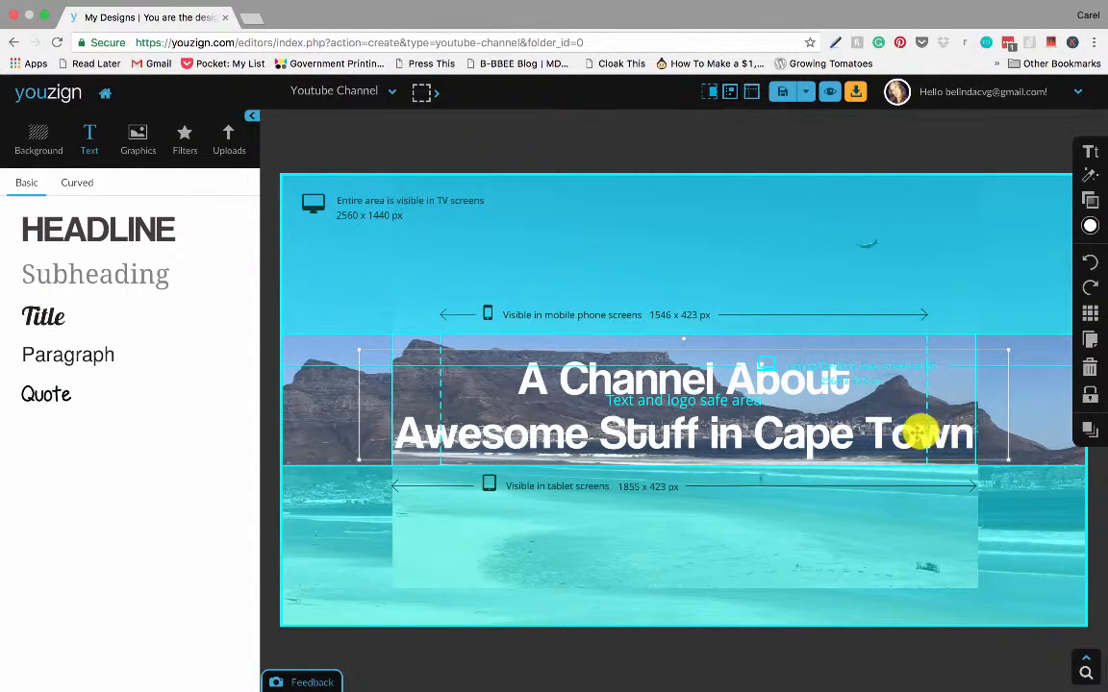
- Scale the headline down and centre it within the area visible on mobile phone screens
left_click_drag(1008, 459, 885, 408)
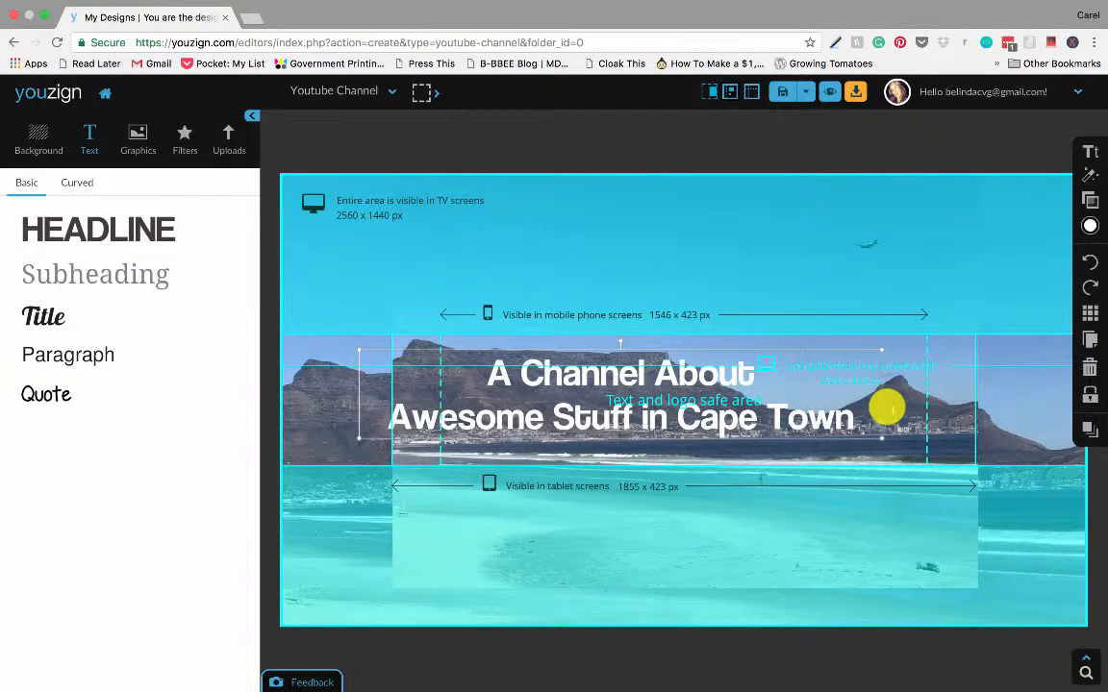
left_click_drag(747, 425, 810, 413)
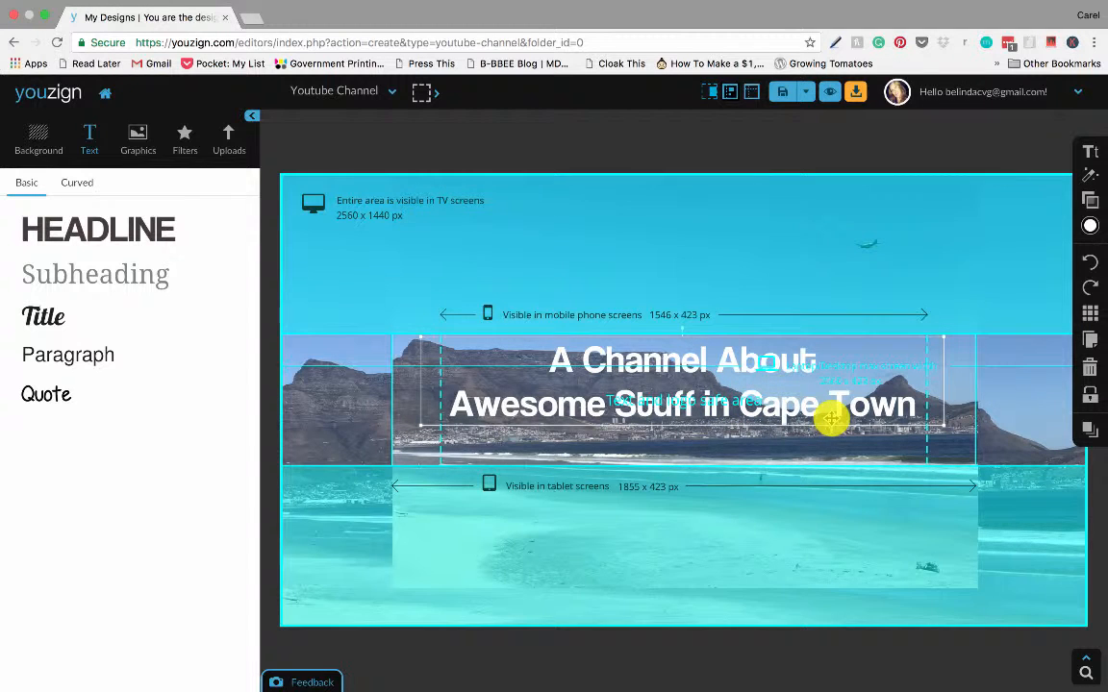
- Preview the banner without the screen-size guide overlay, and turn the overlay back on
left_click(753, 92)
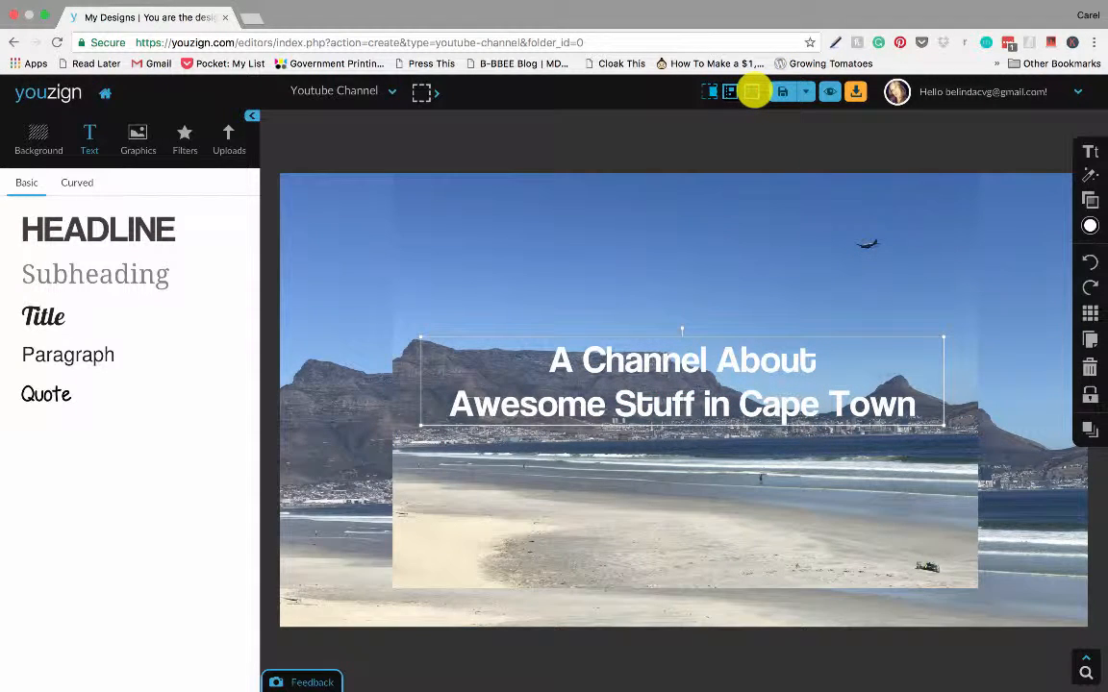
left_click(1029, 254)
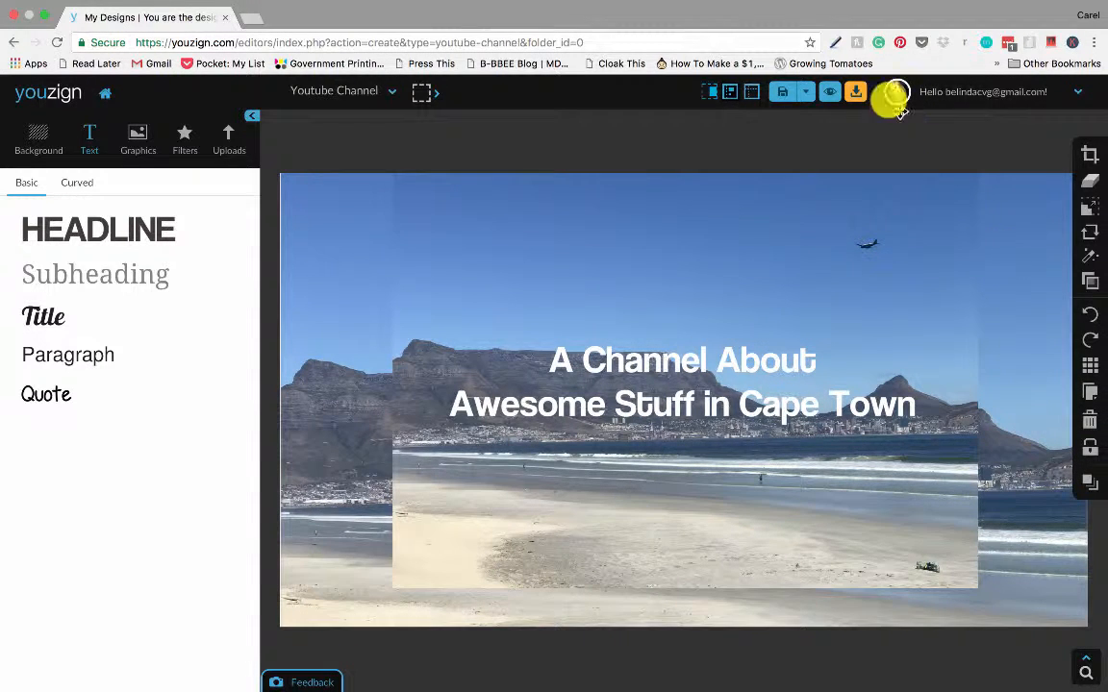
left_click(751, 92)
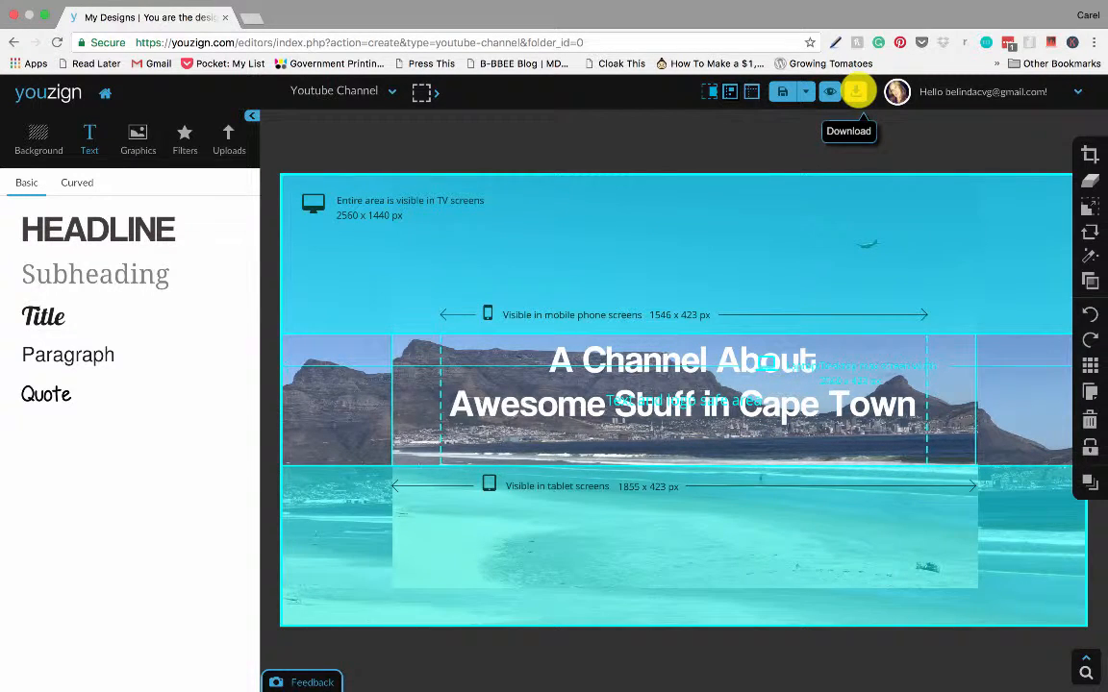
- Download the banner as a PNG image named "Cape Town Youtube Header" into the Camera Uploads folder
left_click(856, 91)
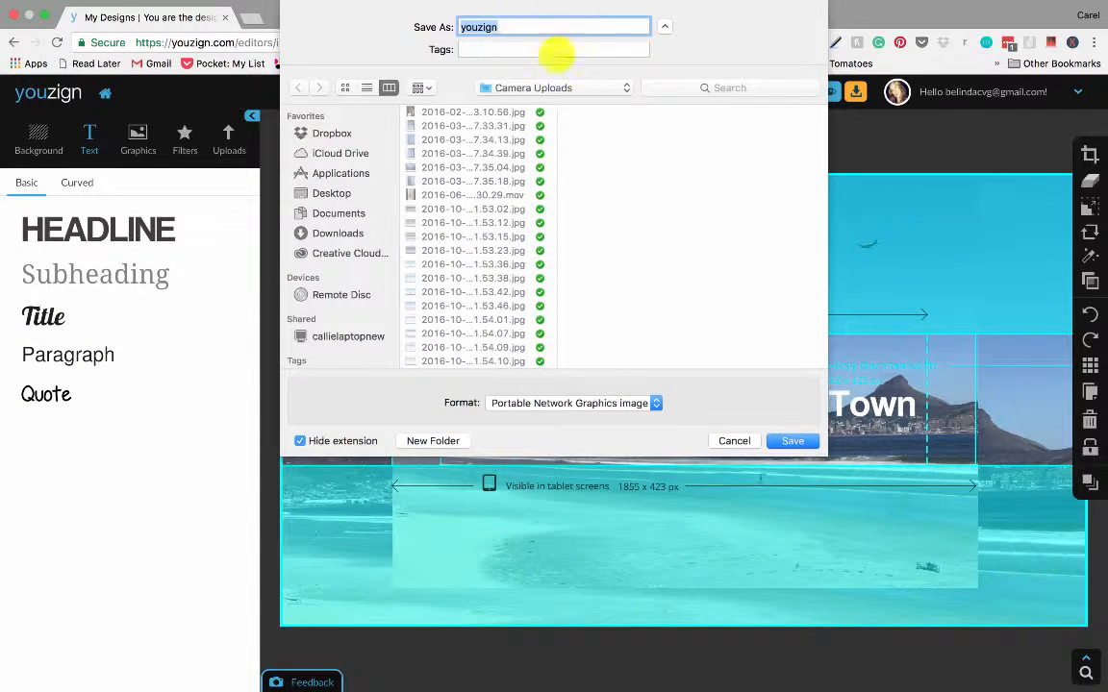
type("Cape Town Youtube Header")
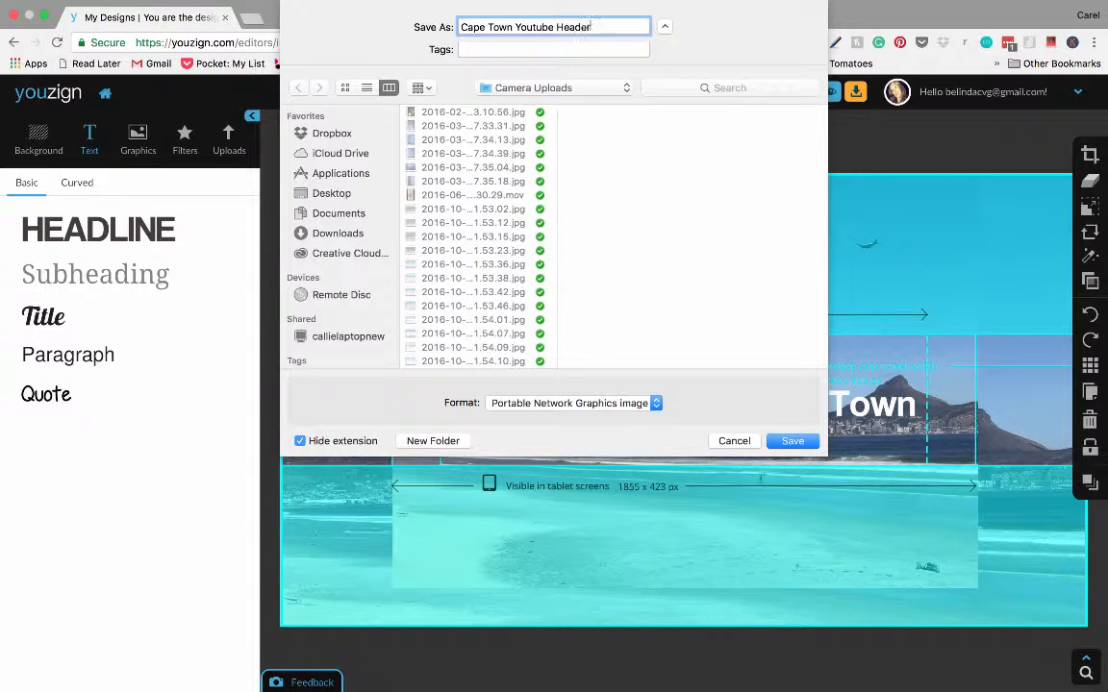
key("Return")
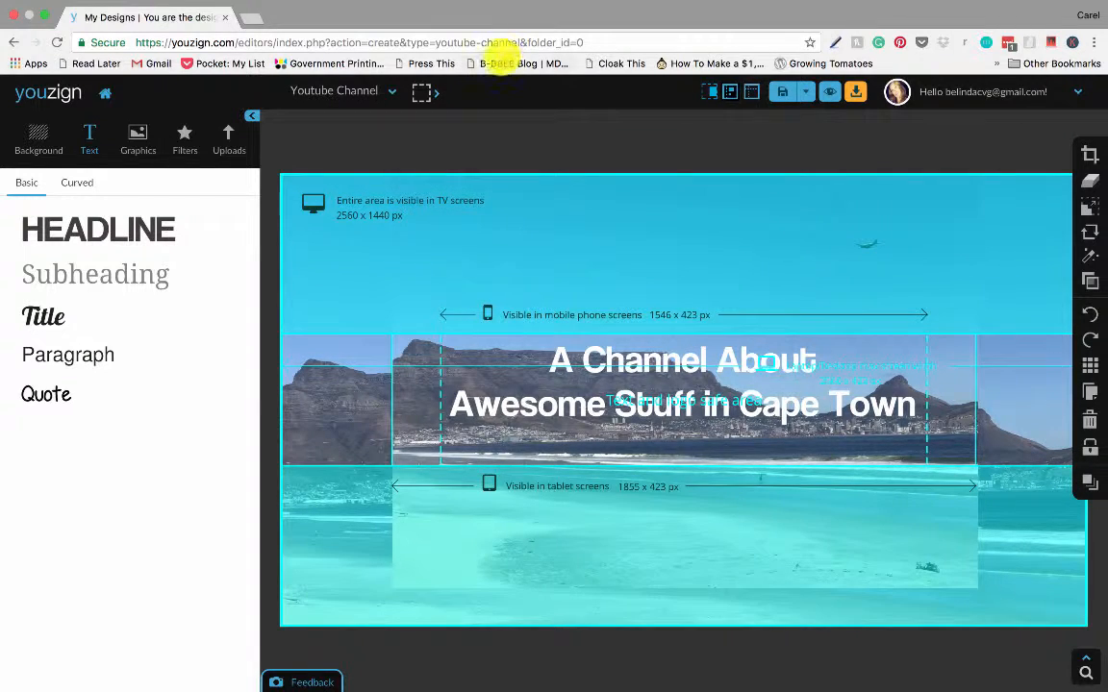